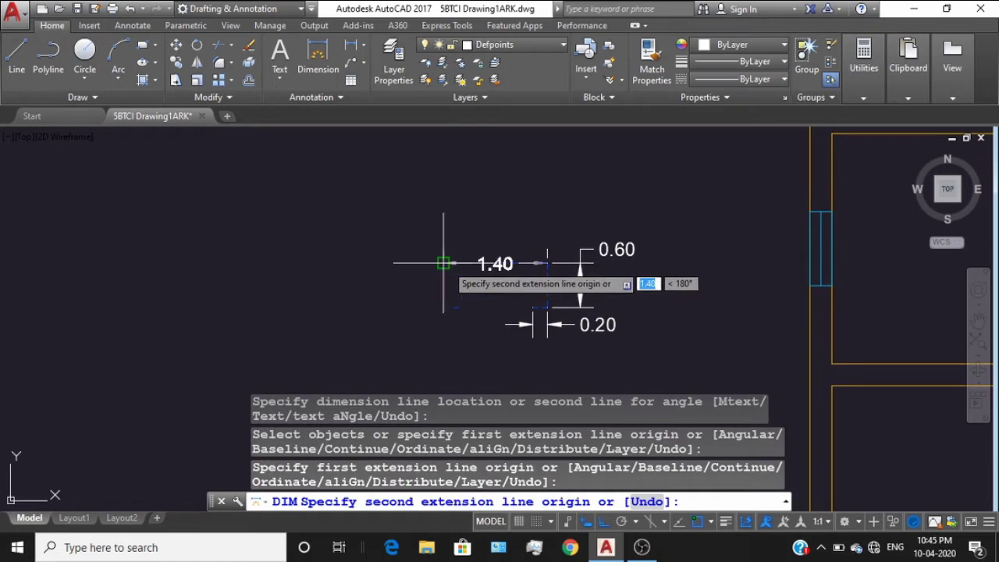
- Dimension the long top edge of the dashed chajja outline, placing the dimension line above it, and end the command
{"action": "left_click", "coordinate": [443, 264]}
{"action": "left_click", "coordinate": [452, 234]}
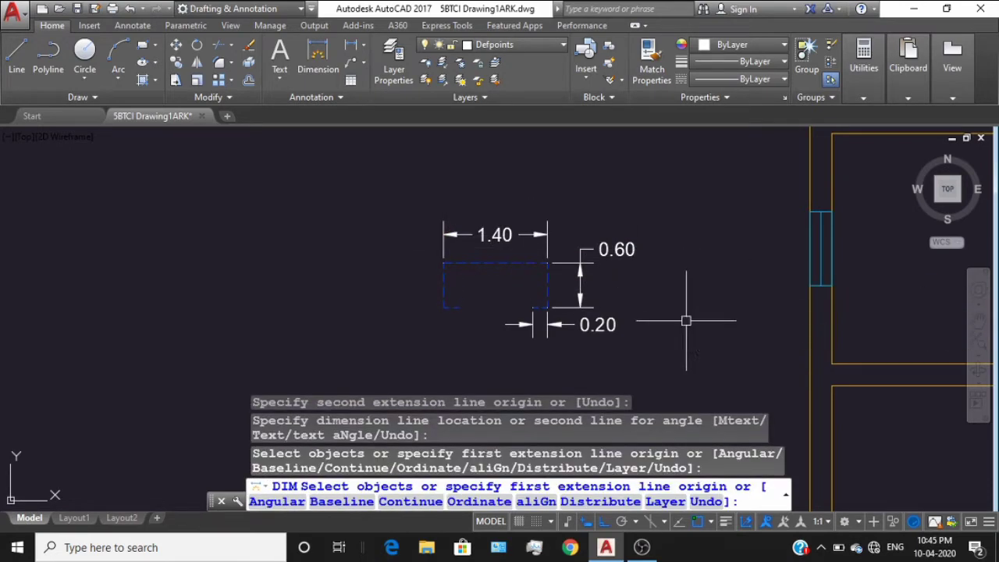
{"action": "key", "text": "Escape"}
{"action": "key", "text": "Escape"}
{"action": "key", "text": "Escape"}
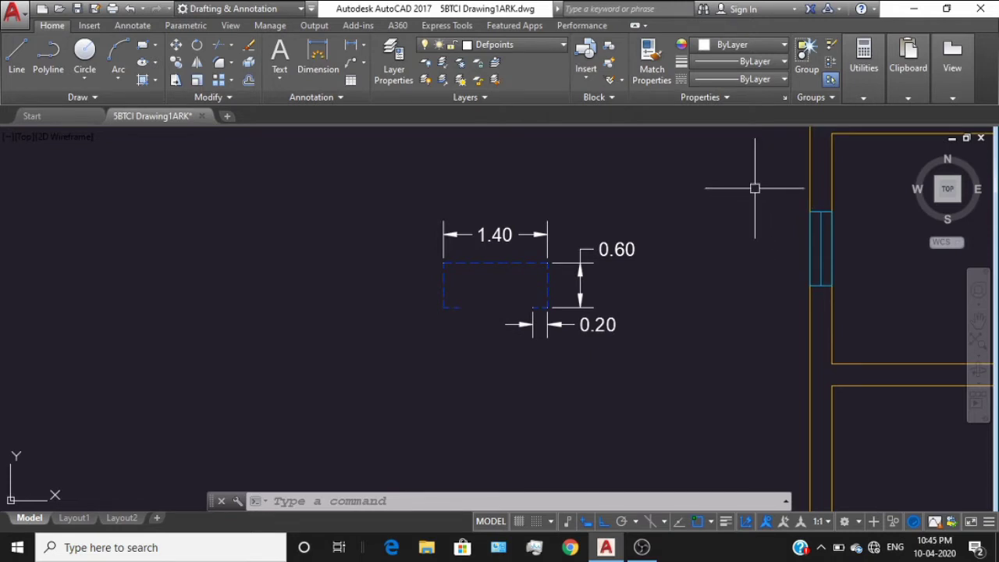
- Set the current linetype to DASHED2 and make chajja the current layer
{"action": "left_click", "coordinate": [754, 80]}
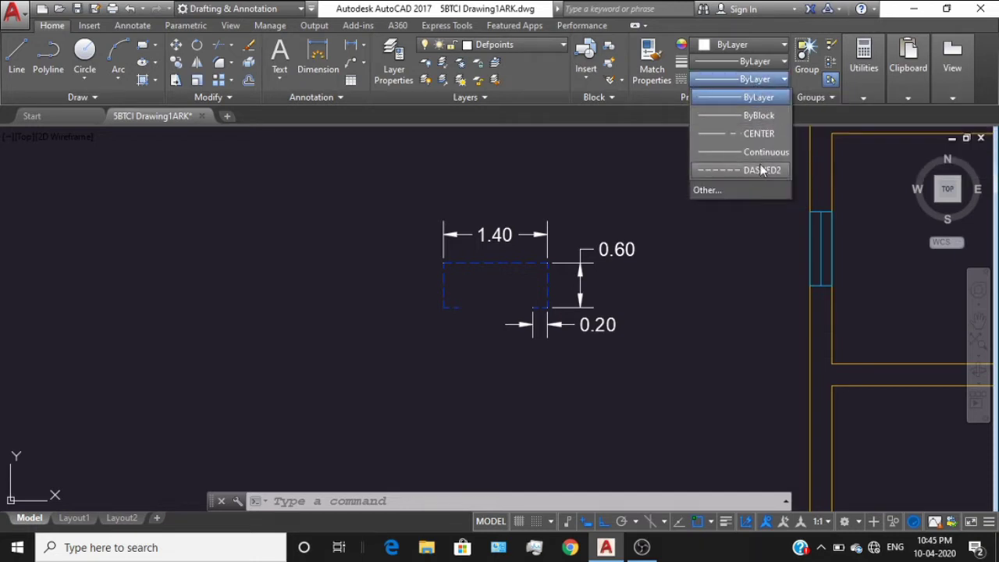
{"action": "left_click", "coordinate": [761, 171]}
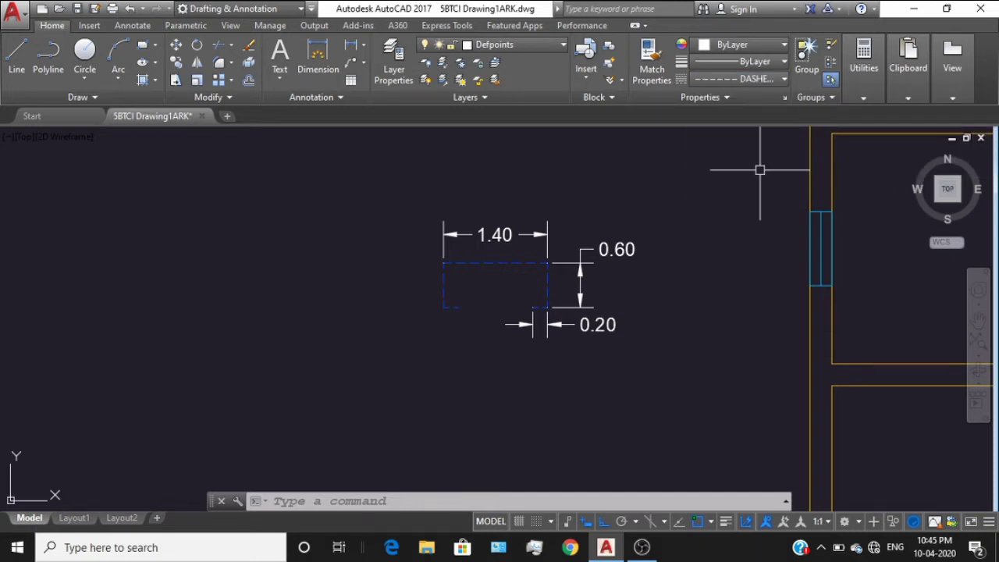
{"action": "left_click", "coordinate": [767, 47]}
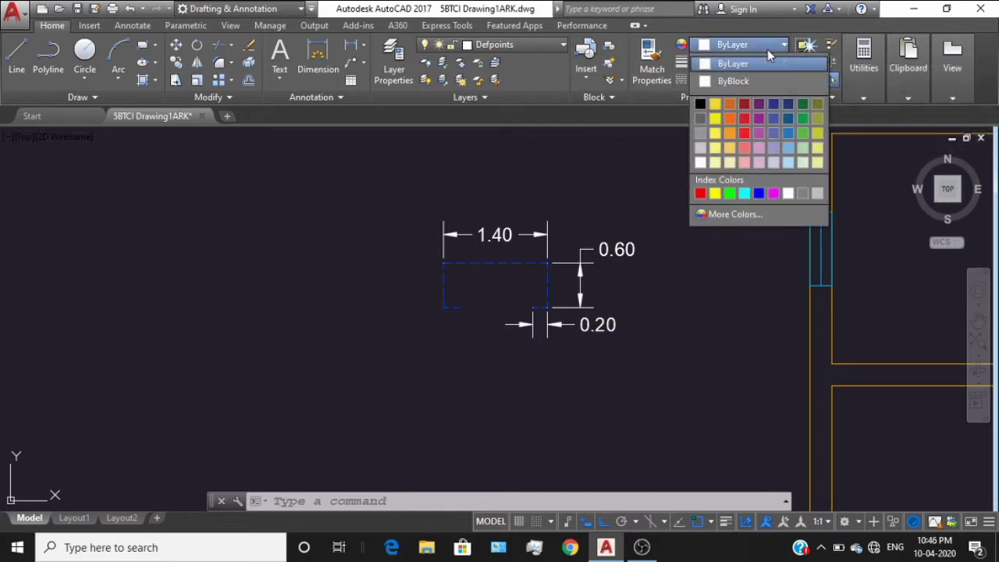
{"action": "left_click", "coordinate": [767, 50]}
{"action": "left_click", "coordinate": [559, 45]}
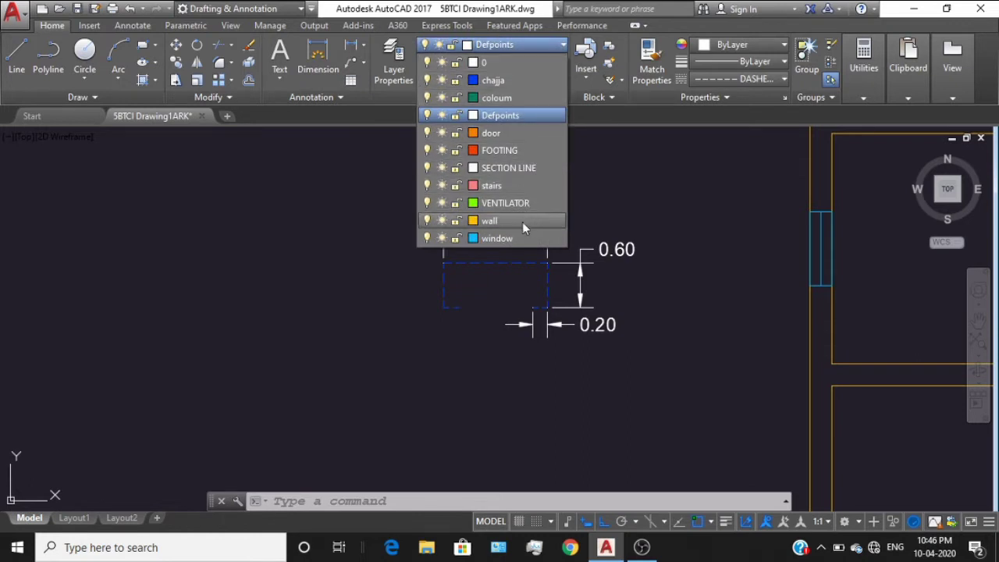
{"action": "left_click", "coordinate": [499, 79]}
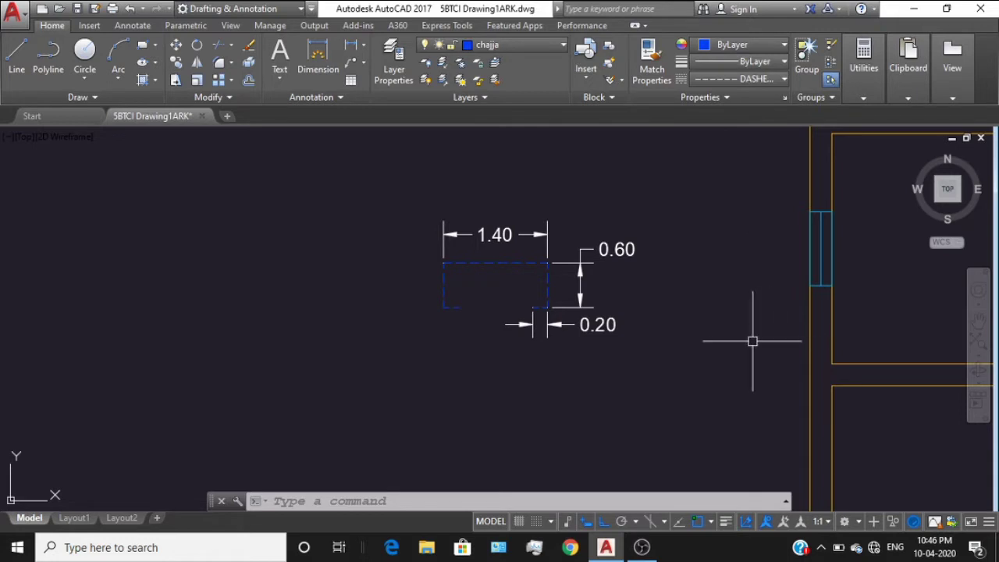
- Draw a horizontal trial line above the dimensioned chajja outline, and erase it
{"action": "type", "text": "l"}
{"action": "key", "text": "Return"}
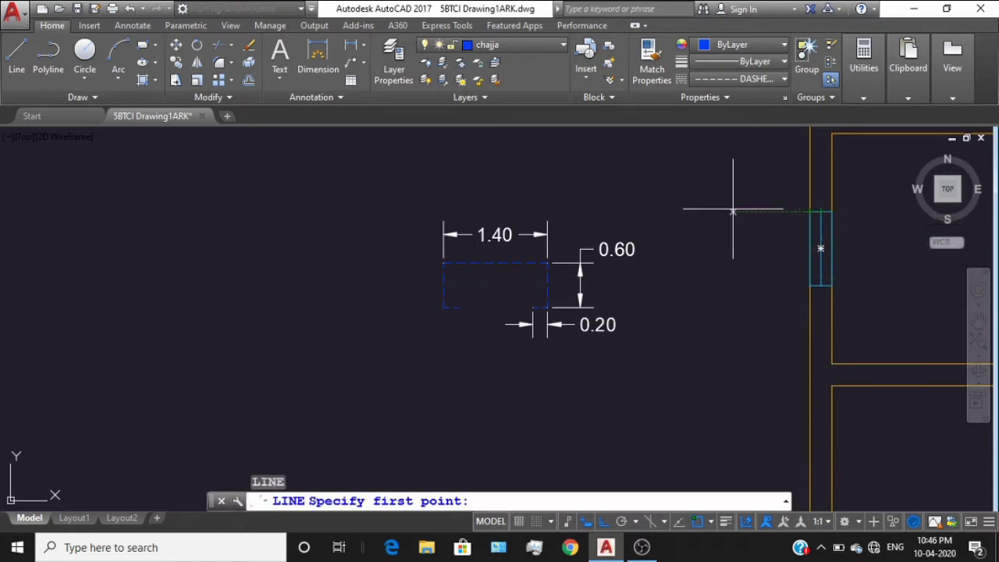
{"action": "left_click", "coordinate": [640, 170]}
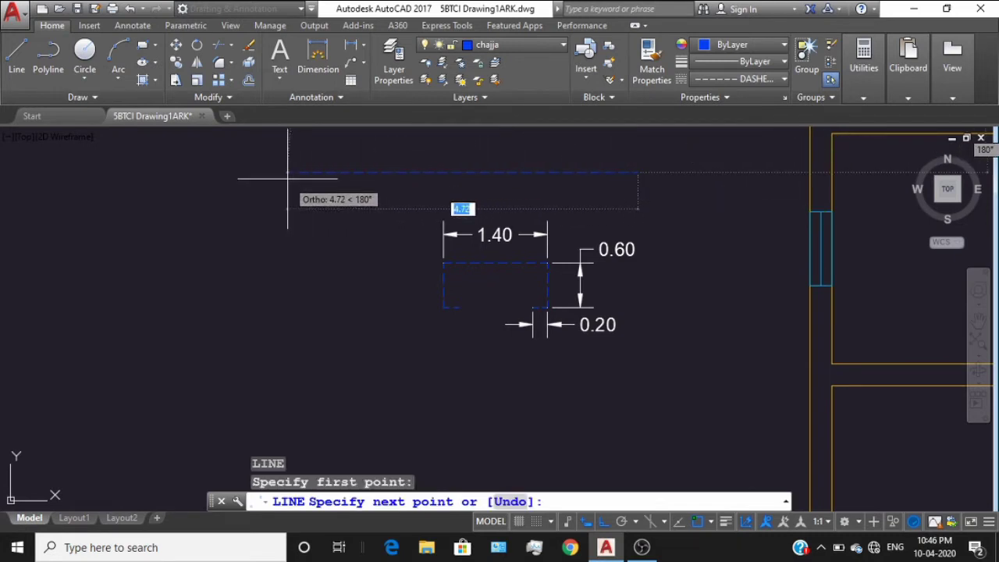
{"action": "left_click", "coordinate": [178, 168]}
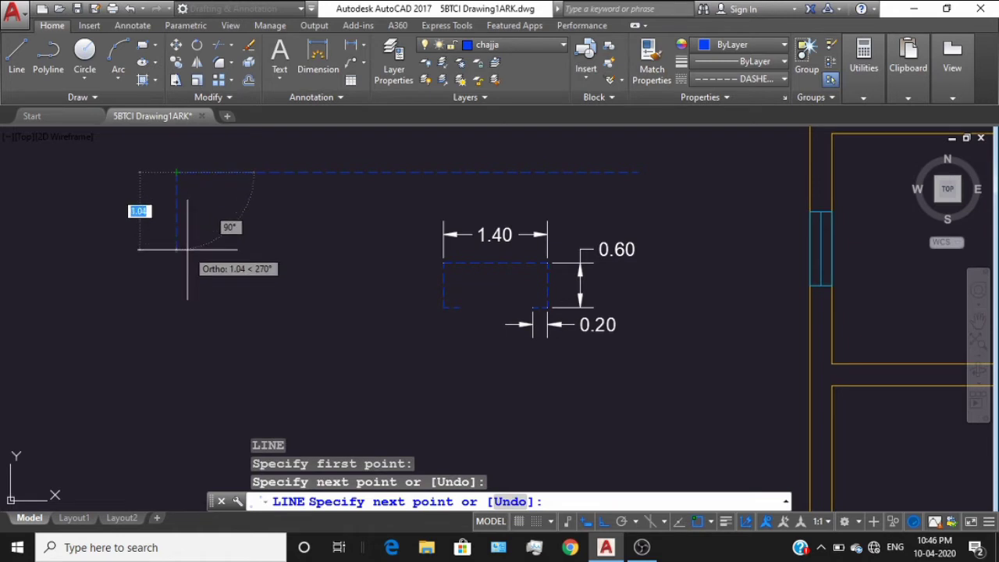
{"action": "key", "text": "Escape"}
{"action": "left_click", "coordinate": [485, 171]}
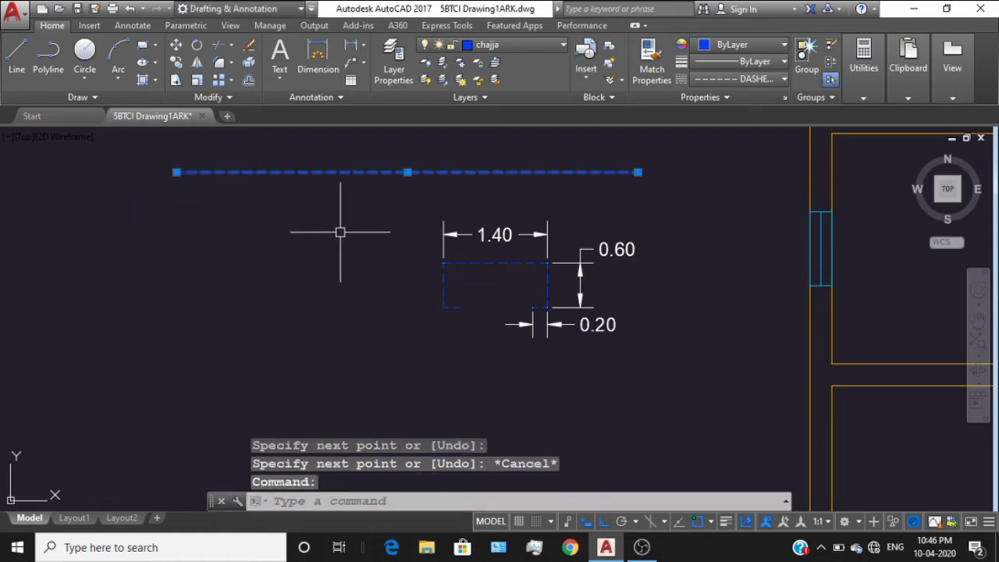
{"action": "key", "text": "Delete"}
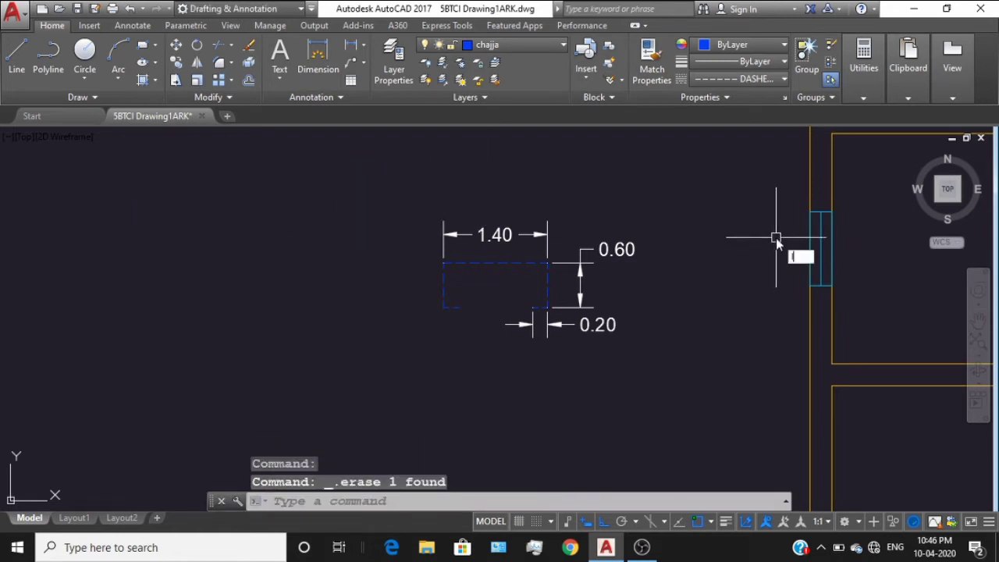
- Start a chajja line at the upper outer corner of the left-wall window, running 0.2 up and 0.6 outward from the wall
{"action": "type", "text": "l"}
{"action": "key", "text": "Return"}
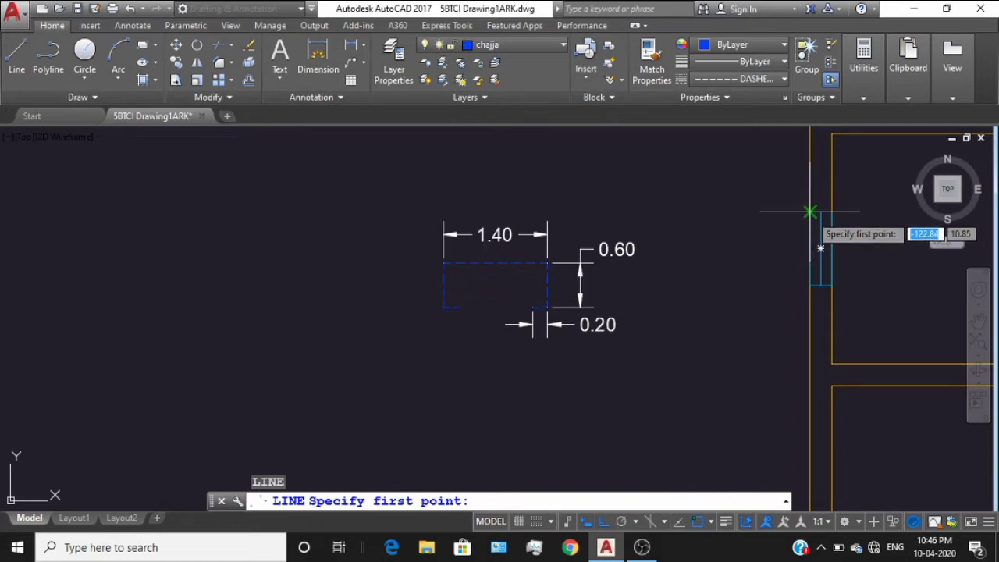
{"action": "left_click", "coordinate": [810, 211]}
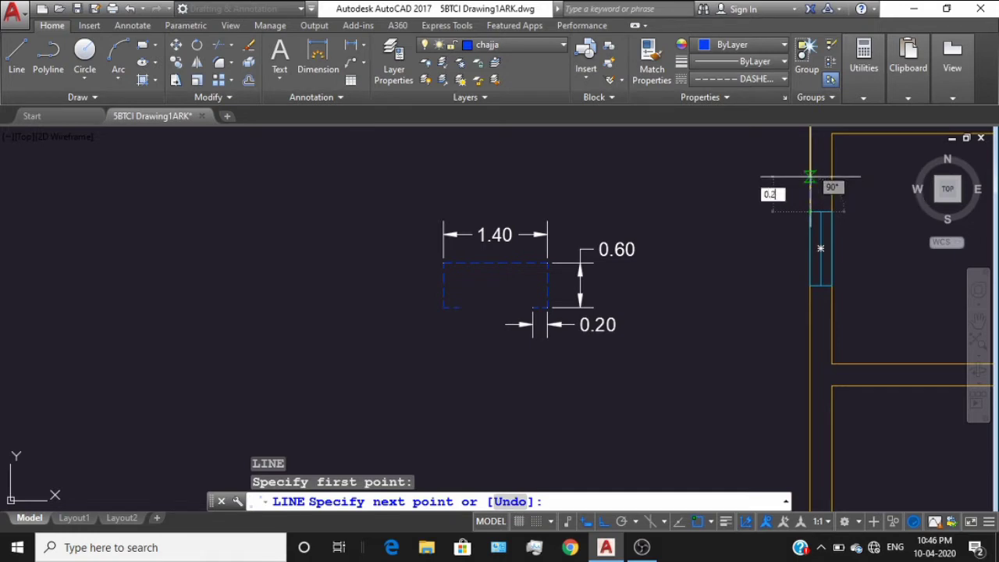
{"action": "key", "text": "Return"}
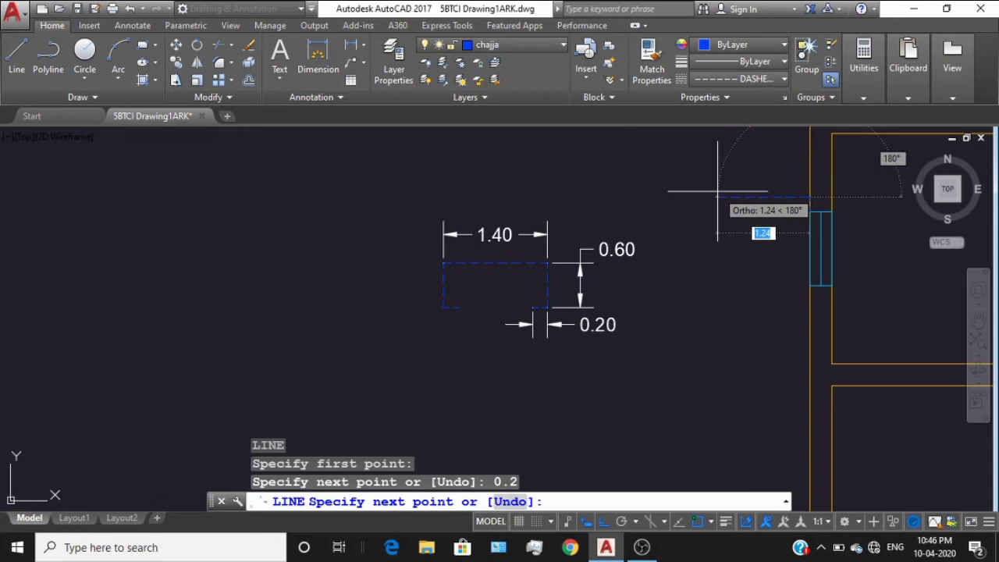
{"action": "type", "text": "0.6"}
{"action": "key", "text": "Return"}
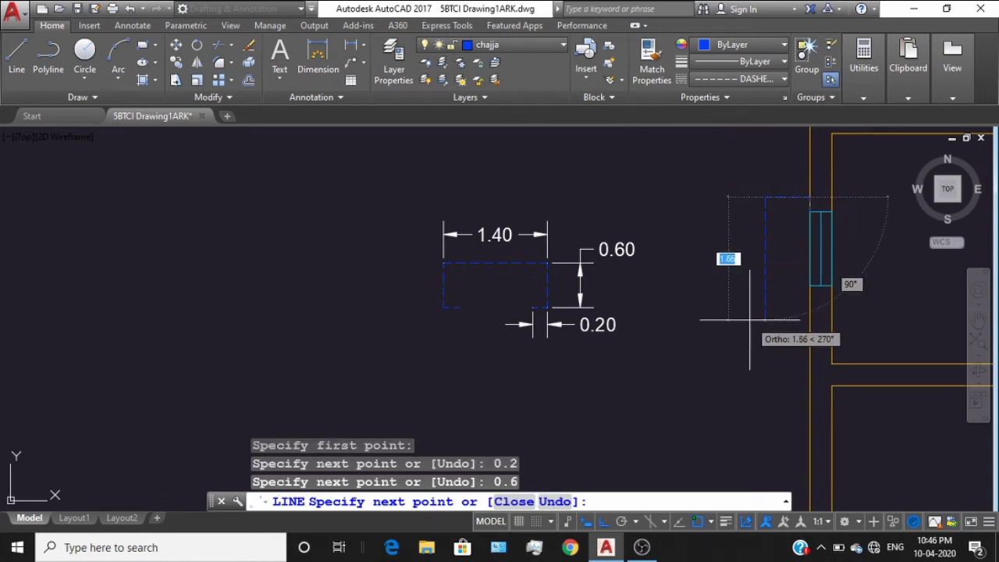
- Continue the chajja outline 1.4 down and 0.6 back to the wall, ending at the window's lower outer corner
{"action": "type", "text": "1"}
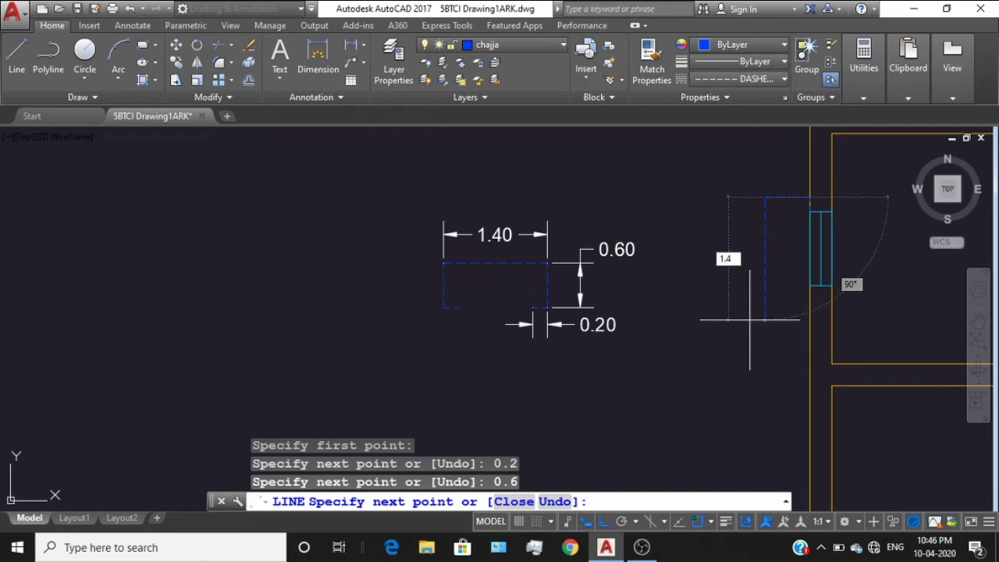
{"action": "type", "text": ".4"}
{"action": "key", "text": "Return"}
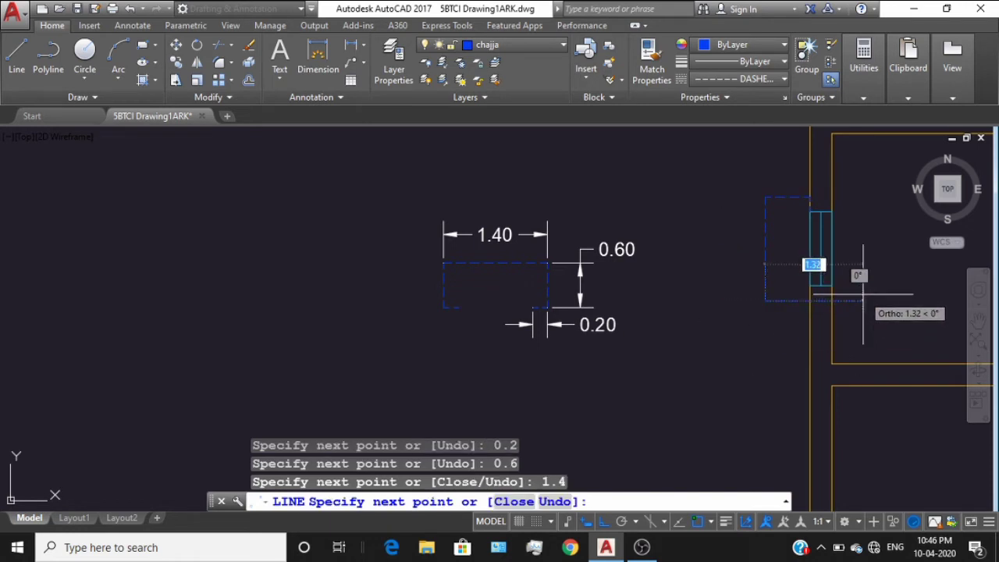
{"action": "type", "text": "0.6"}
{"action": "key", "text": "Return"}
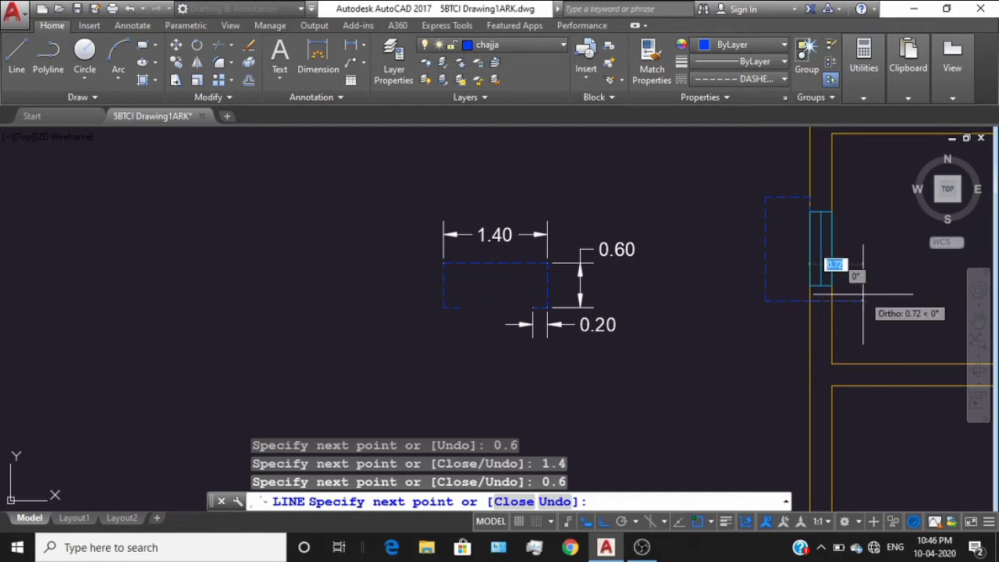
{"action": "left_click", "coordinate": [808, 288]}
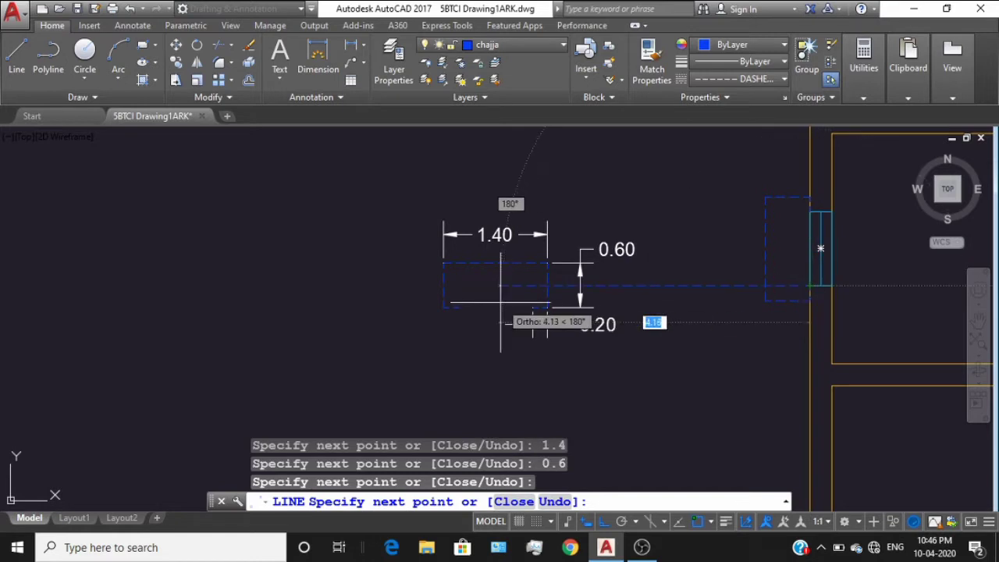
{"action": "key", "text": "Return"}
{"action": "key", "text": "Escape"}
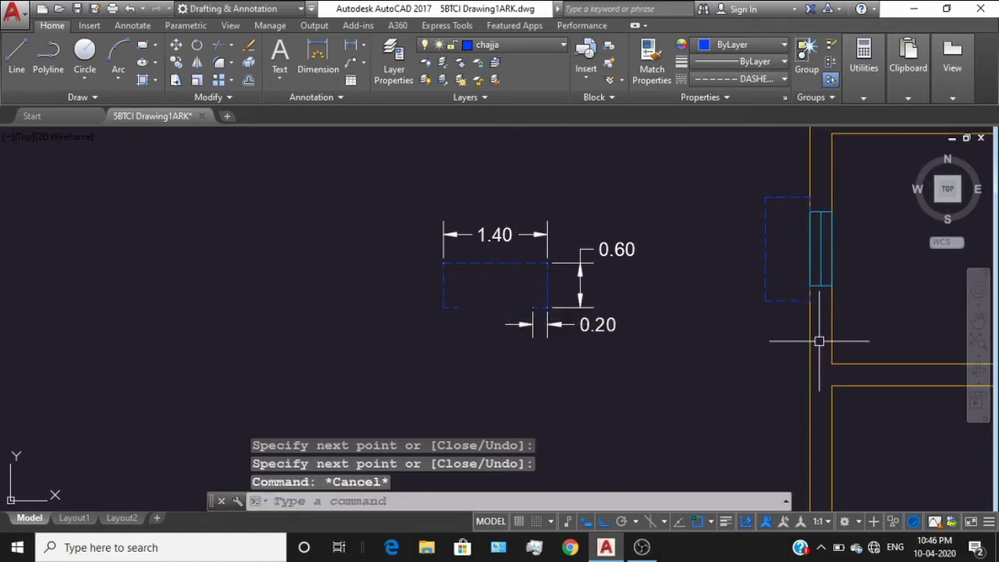
{"action": "key", "text": "Escape"}
{"action": "key", "text": "Escape"}
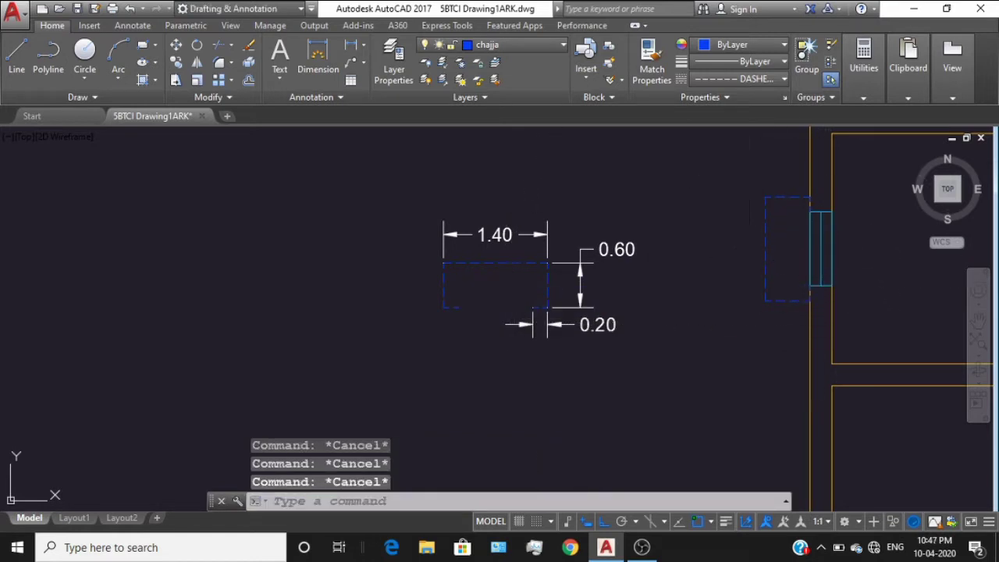
- Copy the chajja outline from the window's lower outer corner to the same corner of the next window down the left wall
{"action": "left_click", "coordinate": [748, 175]}
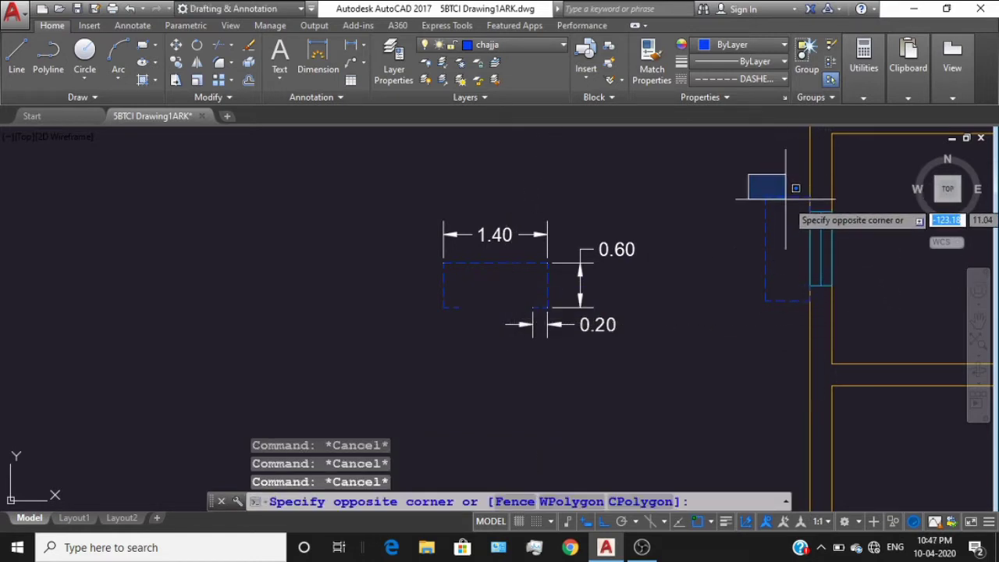
{"action": "left_click", "coordinate": [813, 319]}
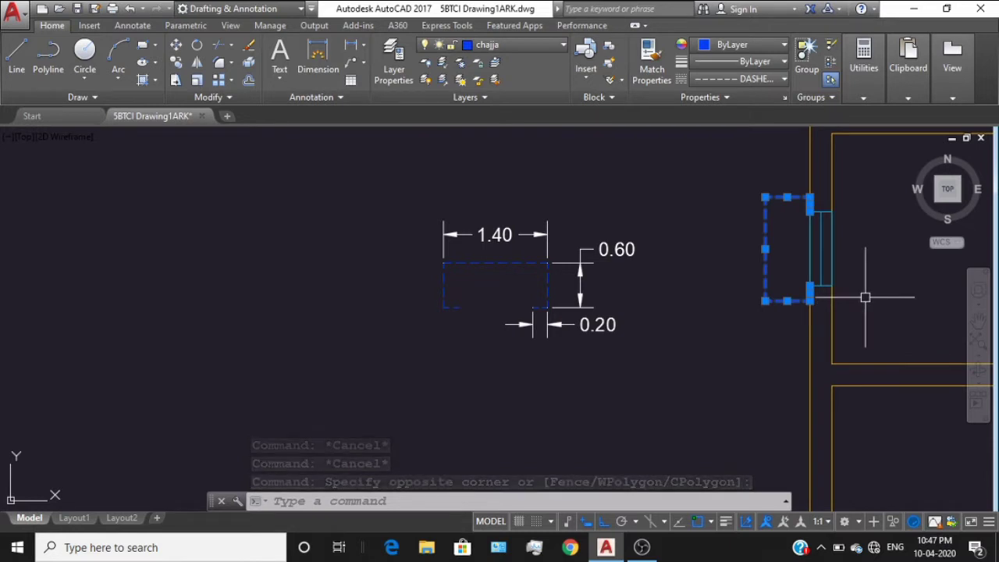
{"action": "type", "text": "cp"}
{"action": "key", "text": "Return"}
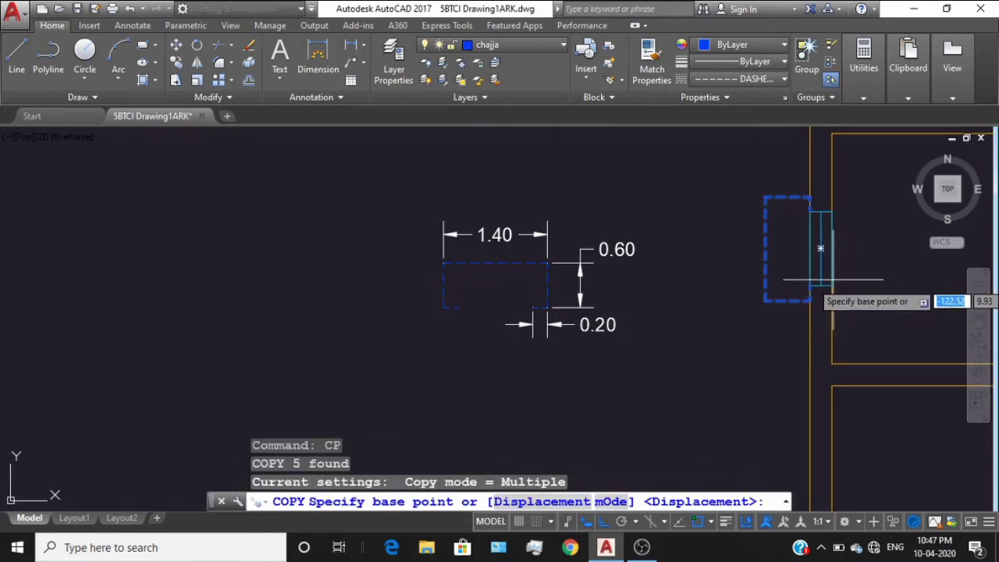
{"action": "left_click", "coordinate": [810, 286]}
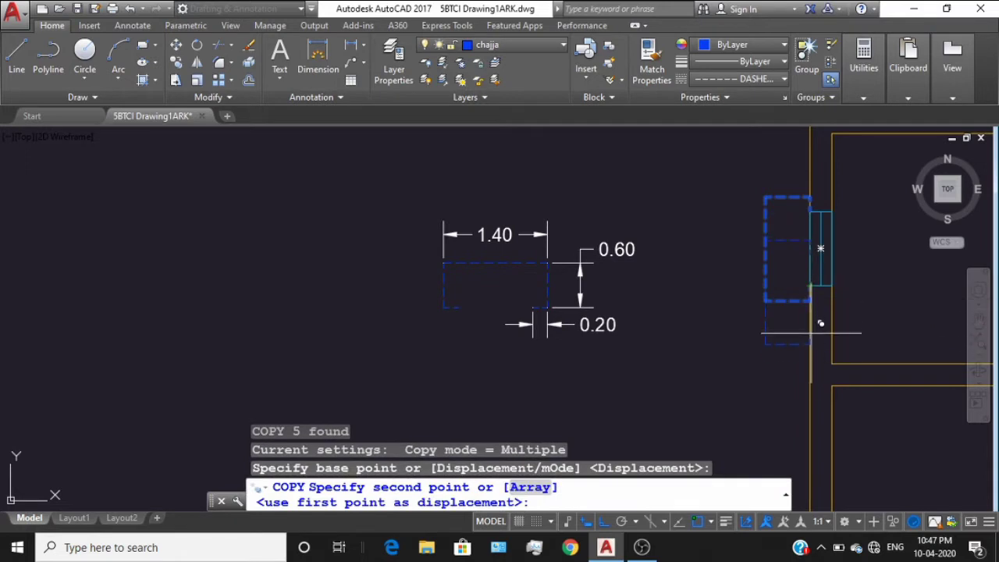
{"action": "scroll", "coordinate": [815, 308], "scroll_direction": "down", "scroll_amount": 5}
{"action": "scroll", "coordinate": [804, 290], "scroll_direction": "up", "scroll_amount": 5}
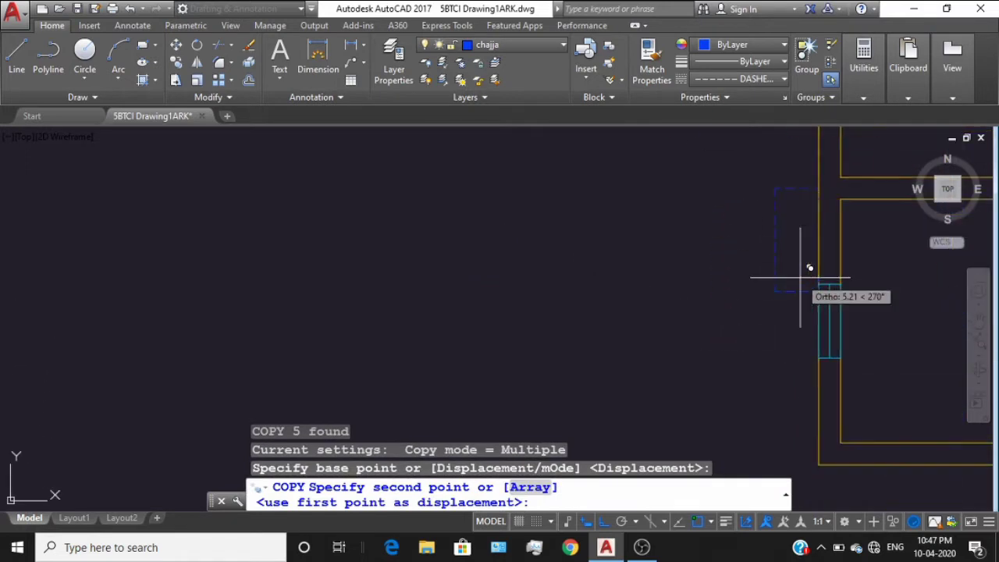
{"action": "left_click", "coordinate": [829, 319]}
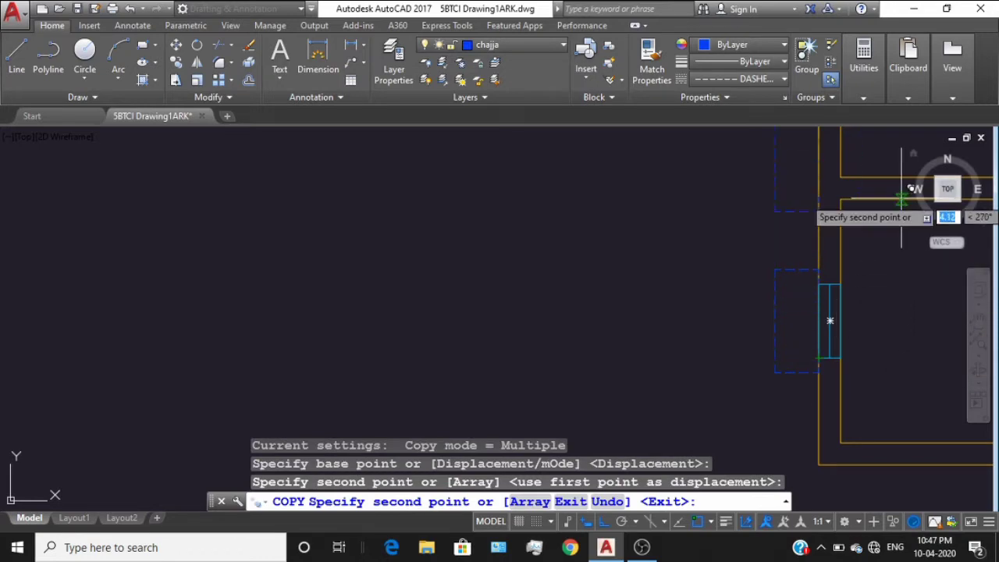
{"action": "key", "text": "Escape"}
{"action": "key", "text": "Escape"}
{"action": "key", "text": "Escape"}
- Compare the chajjas around the plan's outer walls with those on the dimensioned reference plan
{"action": "scroll", "coordinate": [858, 273], "scroll_direction": "down", "scroll_amount": 3}
{"action": "scroll", "coordinate": [858, 273], "scroll_direction": "down", "scroll_amount": 2}
{"action": "mouse_move", "coordinate": [858, 274]}
{"action": "middle_mouse_down"}
{"action": "mouse_move", "coordinate": [576, 292]}
{"action": "mouse_move", "coordinate": [602, 314]}
{"action": "middle_mouse_up"}
{"action": "scroll", "coordinate": [680, 255], "scroll_direction": "up", "scroll_amount": 1}
{"action": "key", "text": "Escape"}
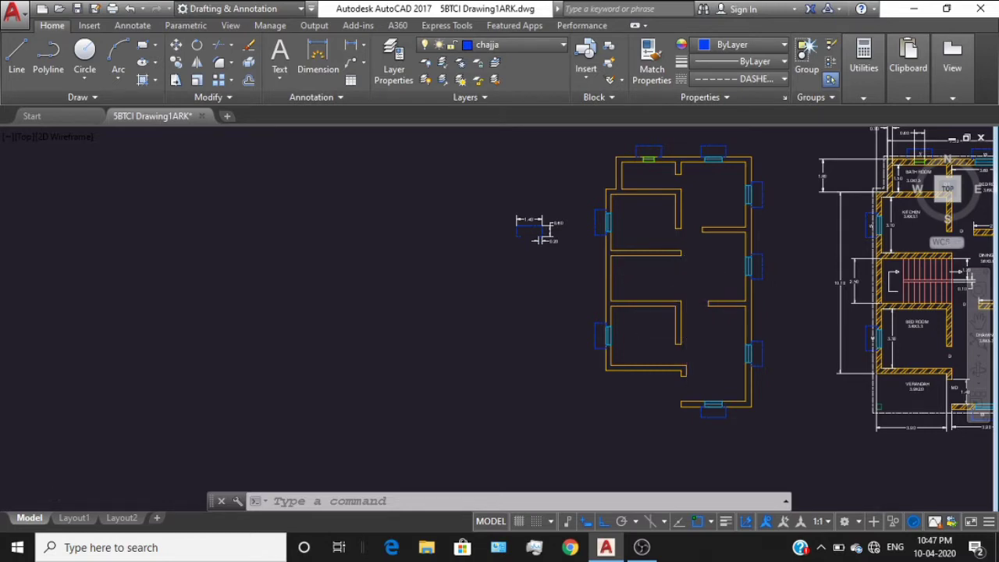
{"action": "scroll", "coordinate": [671, 324], "scroll_direction": "up", "scroll_amount": 3}
{"action": "scroll", "coordinate": [679, 310], "scroll_direction": "down", "scroll_amount": 4}
{"action": "middle_click_drag", "start_coordinate": [685, 313], "coordinate": [575, 306]}
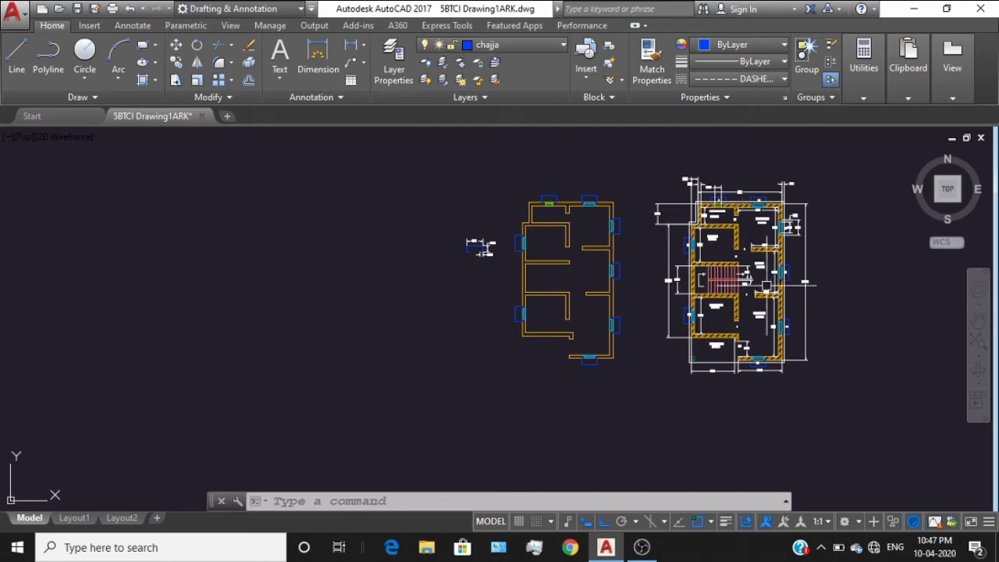
{"action": "scroll", "coordinate": [749, 281], "scroll_direction": "up", "scroll_amount": 4}
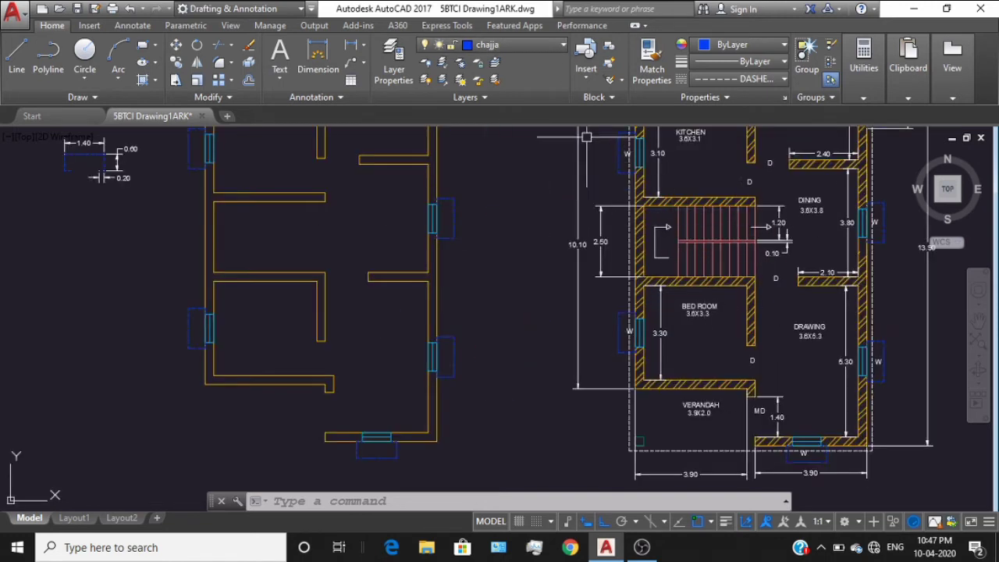
- Make layer 0 current and set the current linetype back to ByLayer
{"action": "left_click", "coordinate": [562, 45]}
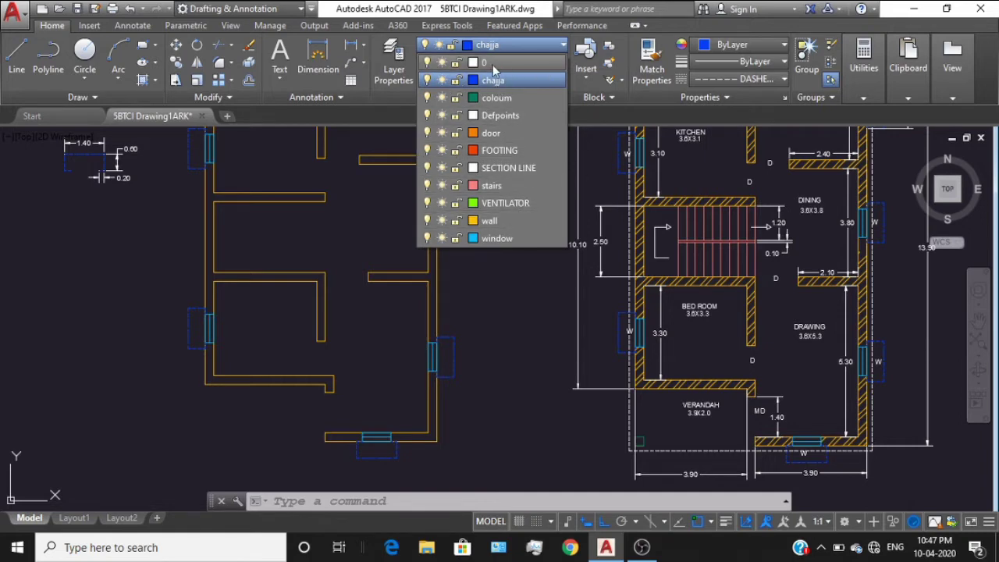
{"action": "left_click", "coordinate": [493, 65]}
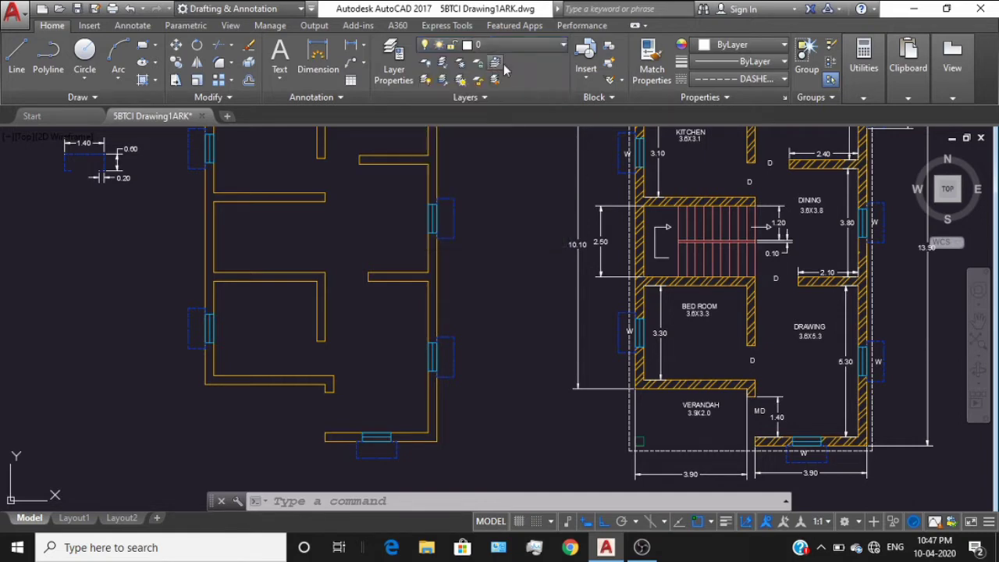
{"action": "left_click", "coordinate": [758, 79]}
{"action": "left_click", "coordinate": [758, 98]}
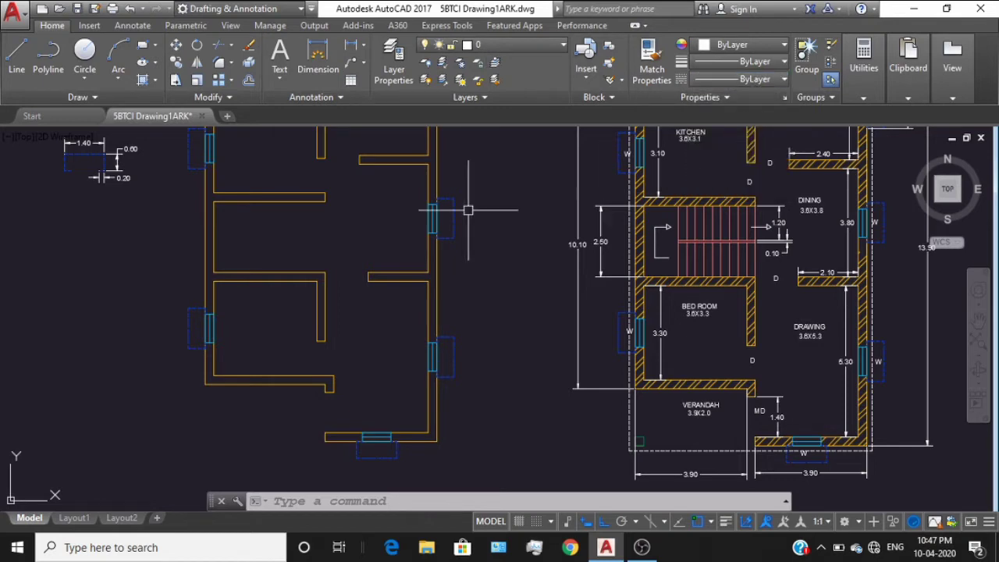
{"action": "scroll", "coordinate": [468, 210], "scroll_direction": "down", "scroll_amount": 4}
{"action": "scroll", "coordinate": [616, 216], "scroll_direction": "up", "scroll_amount": 3}
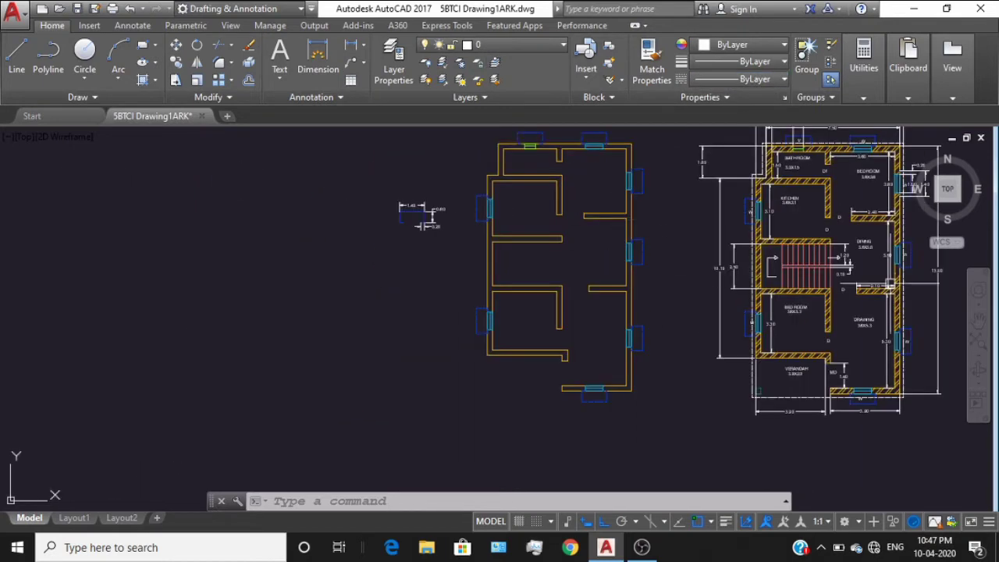
- Draw a line closing the open end of the stair bay, between the corners of its two cross walls
{"action": "scroll", "coordinate": [858, 285], "scroll_direction": "up", "scroll_amount": 4}
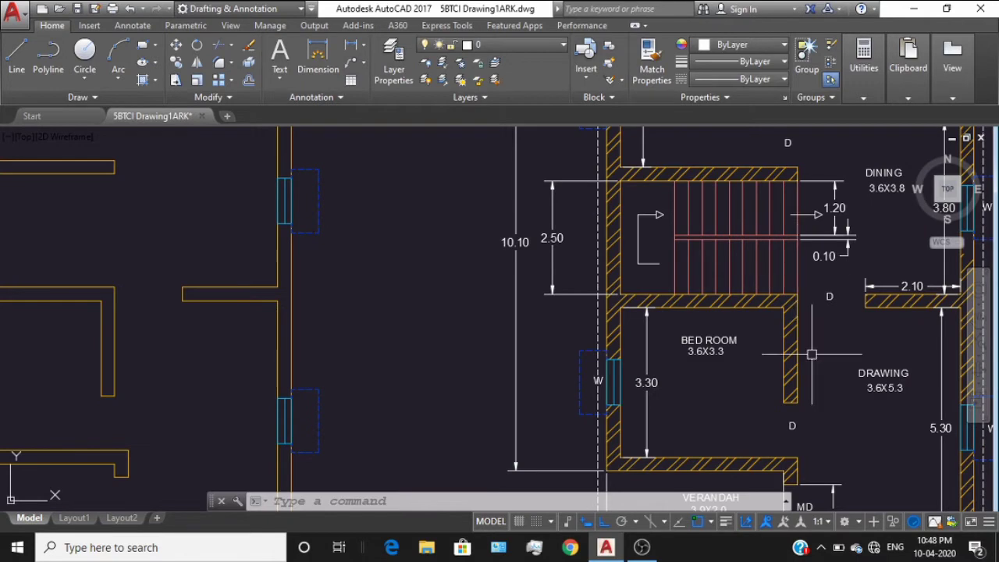
{"action": "scroll", "coordinate": [789, 273], "scroll_direction": "down", "scroll_amount": 2}
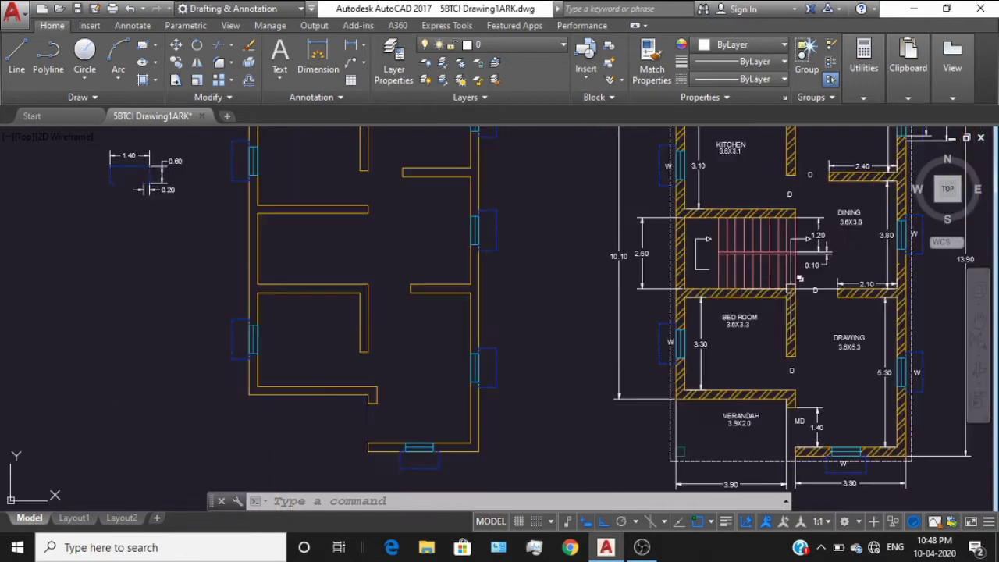
{"action": "middle_click_drag", "start_coordinate": [792, 286], "coordinate": [868, 286]}
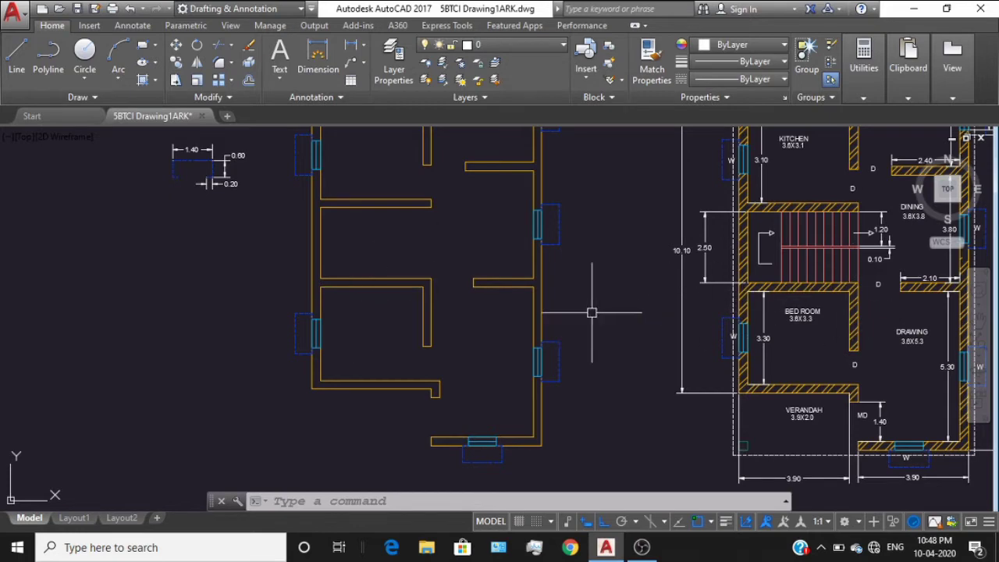
{"action": "key", "text": "l"}
{"action": "key", "text": "Return"}
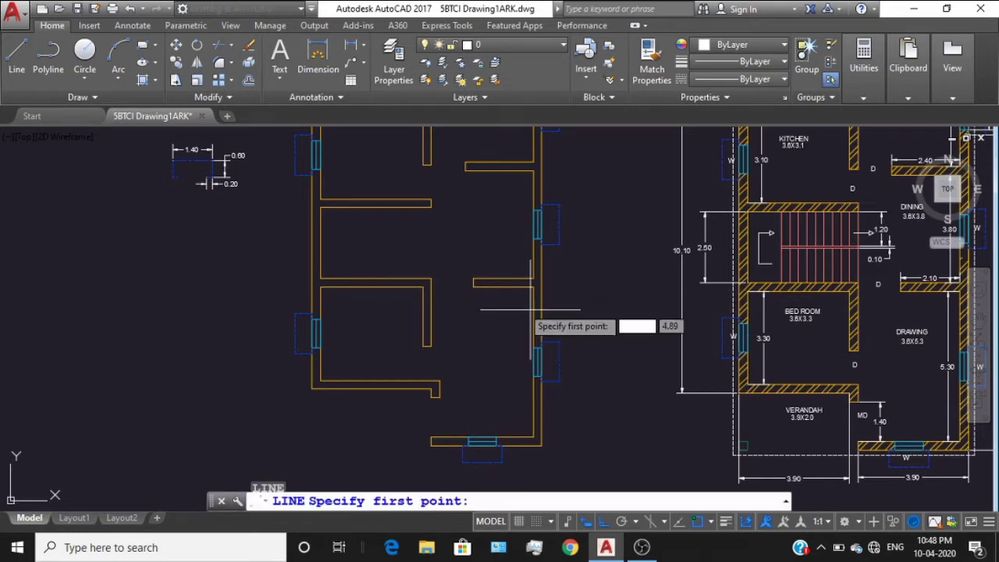
{"action": "left_click", "coordinate": [432, 278]}
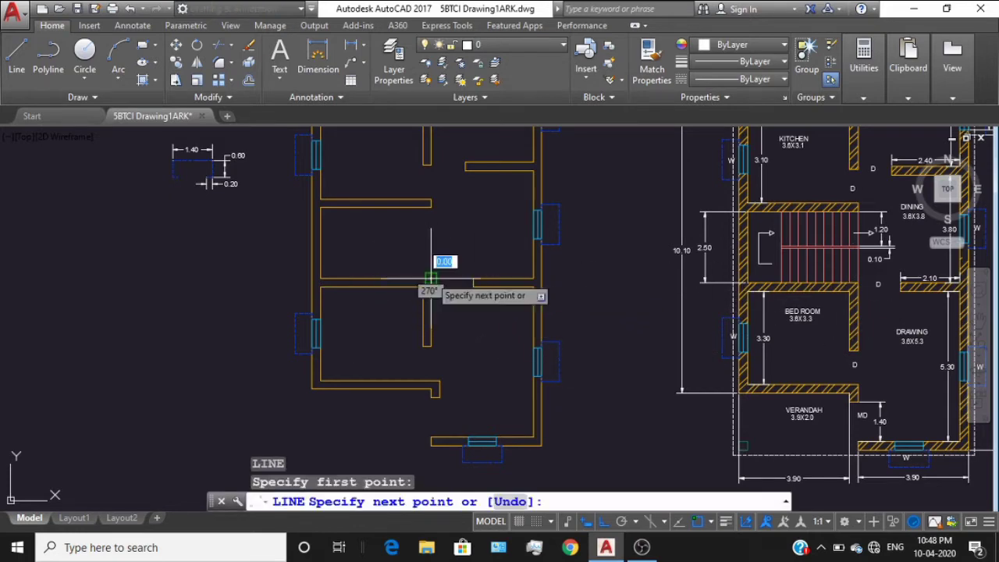
{"action": "left_click", "coordinate": [433, 207]}
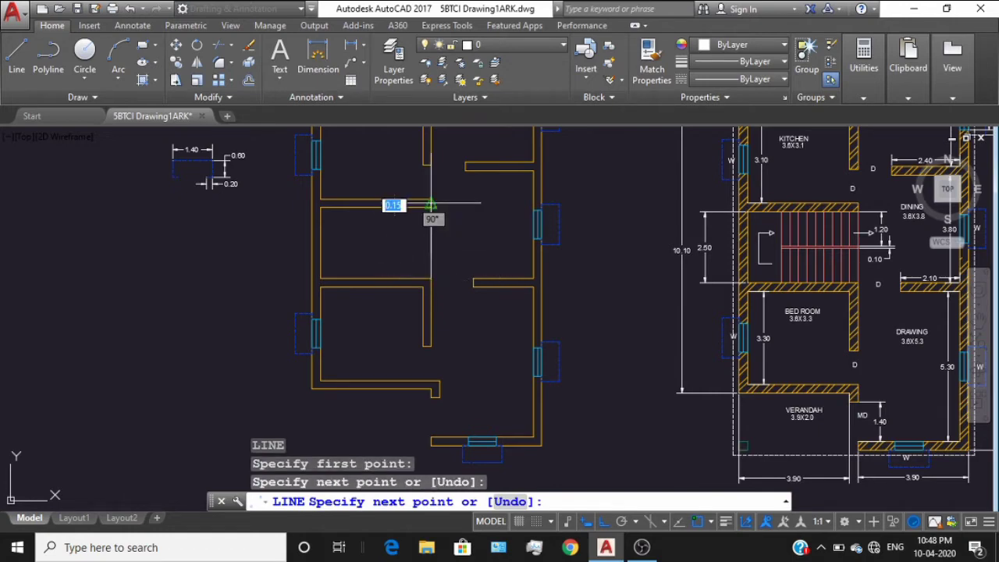
{"action": "key", "text": "Return"}
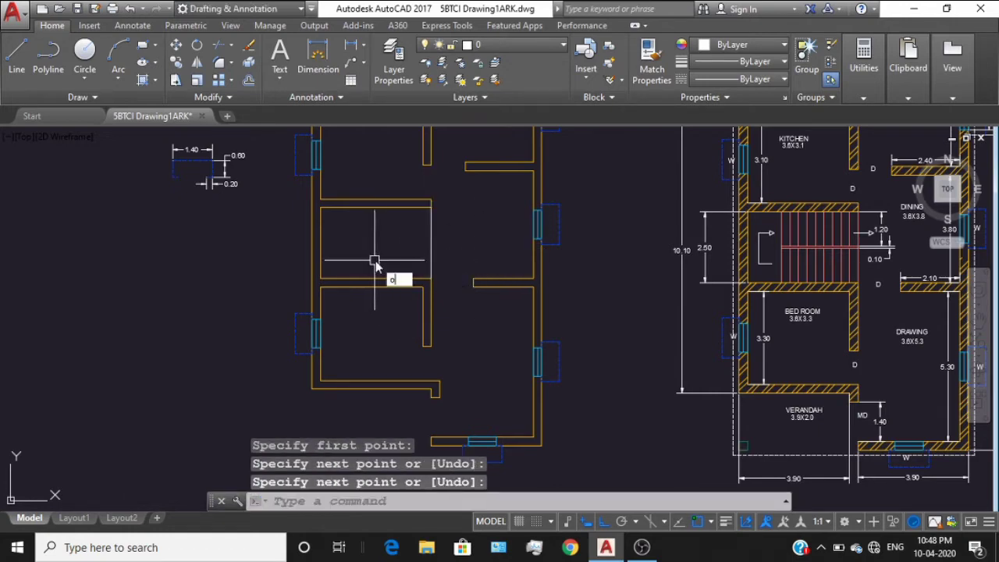
- Offset the stair bay's lower inner wall line 1.2 upward into the bay
{"action": "type", "text": "o"}
{"action": "key", "text": "Return"}
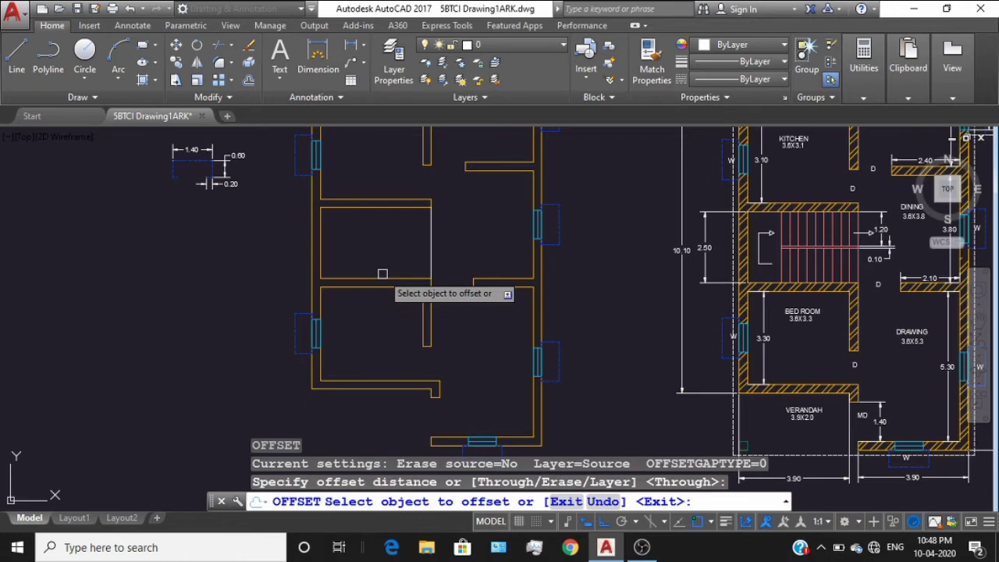
{"action": "left_click", "coordinate": [382, 276]}
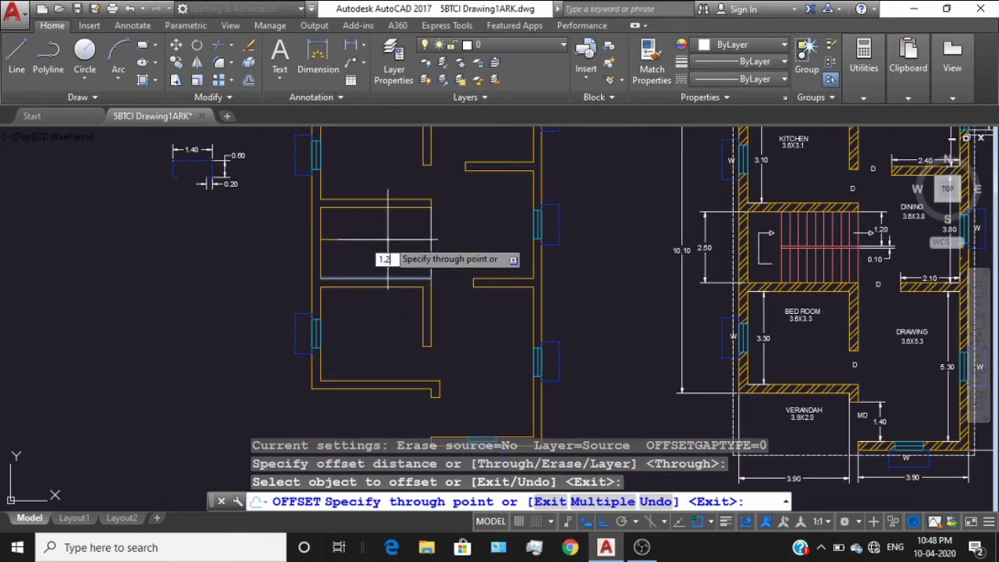
{"action": "key", "text": "Return"}
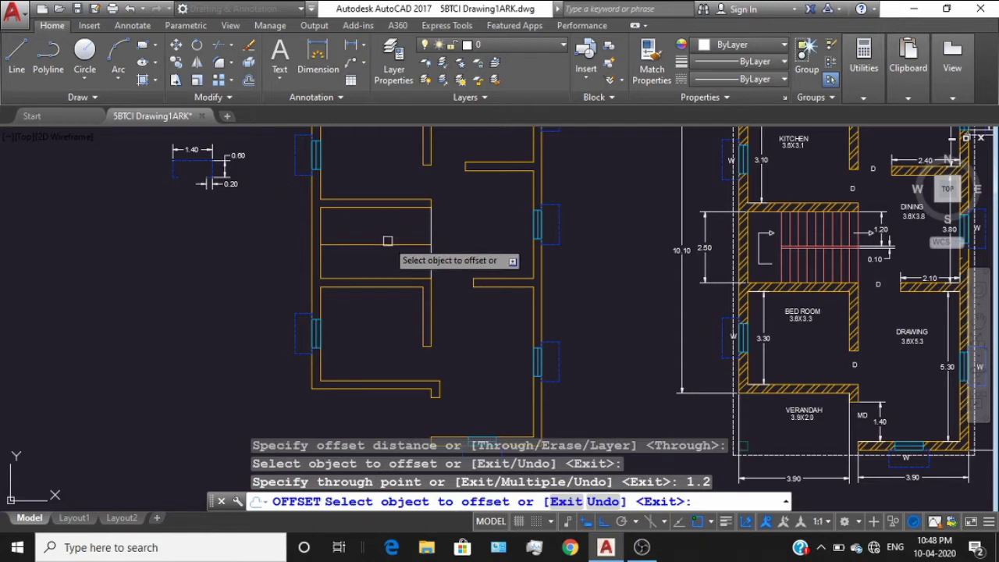
- Offset the new stair flight line another 0.1 upward to form the gap between the two flights
{"action": "left_click", "coordinate": [391, 243]}
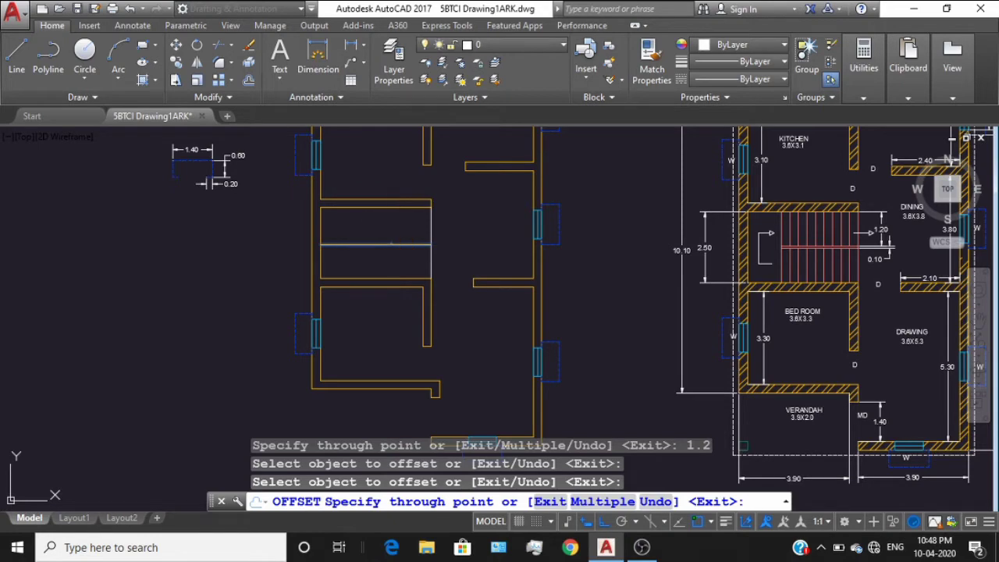
{"action": "type", "text": "0.1"}
{"action": "key", "text": "Return"}
{"action": "key", "text": "Escape"}
{"action": "key", "text": "Escape"}
{"action": "key", "text": "Escape"}
{"action": "key", "text": "Escape"}
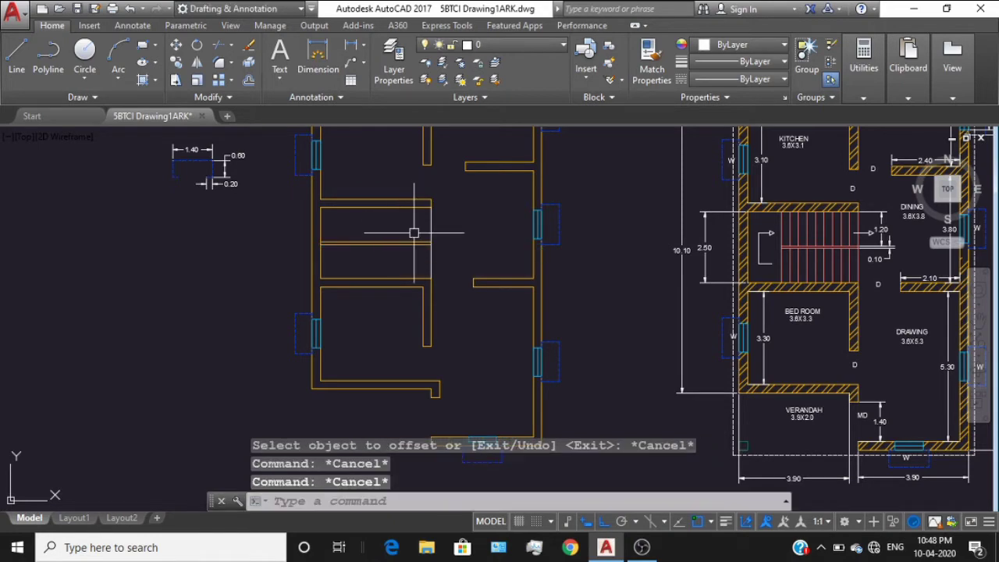
- Measure the upper flight's width from the bay's upper wall to the nearer middle line with the Dim command
{"action": "scroll", "coordinate": [411, 245], "scroll_direction": "up", "scroll_amount": 4}
{"action": "middle_click_drag", "start_coordinate": [445, 209], "coordinate": [457, 287]}
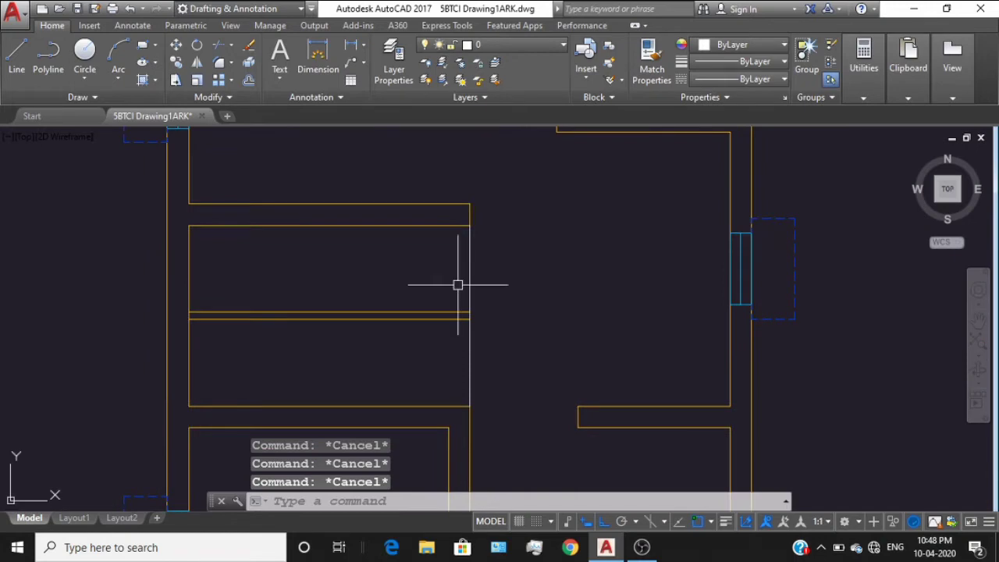
{"action": "type", "text": "dim"}
{"action": "key", "text": "Return"}
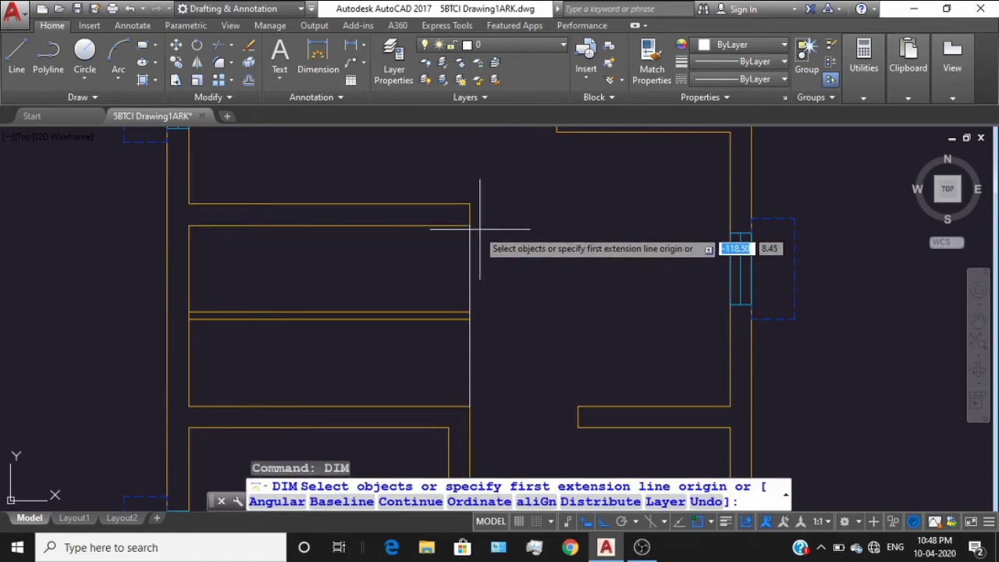
{"action": "left_click", "coordinate": [469, 226]}
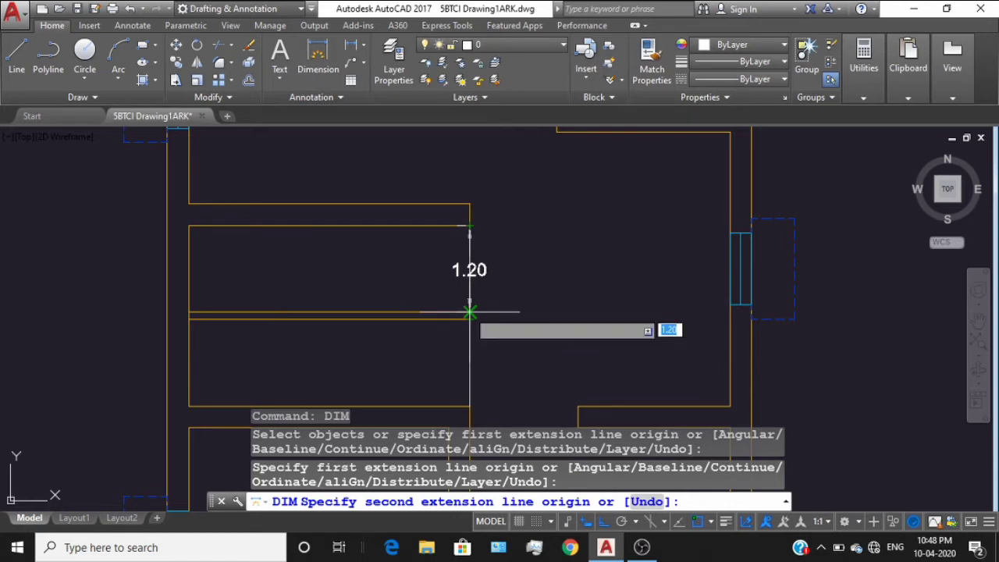
{"action": "key", "text": "Escape"}
{"action": "key", "text": "Escape"}
{"action": "scroll", "coordinate": [519, 312], "scroll_direction": "down", "scroll_amount": 3}
{"action": "key", "text": "Escape"}
{"action": "key", "text": "Escape"}
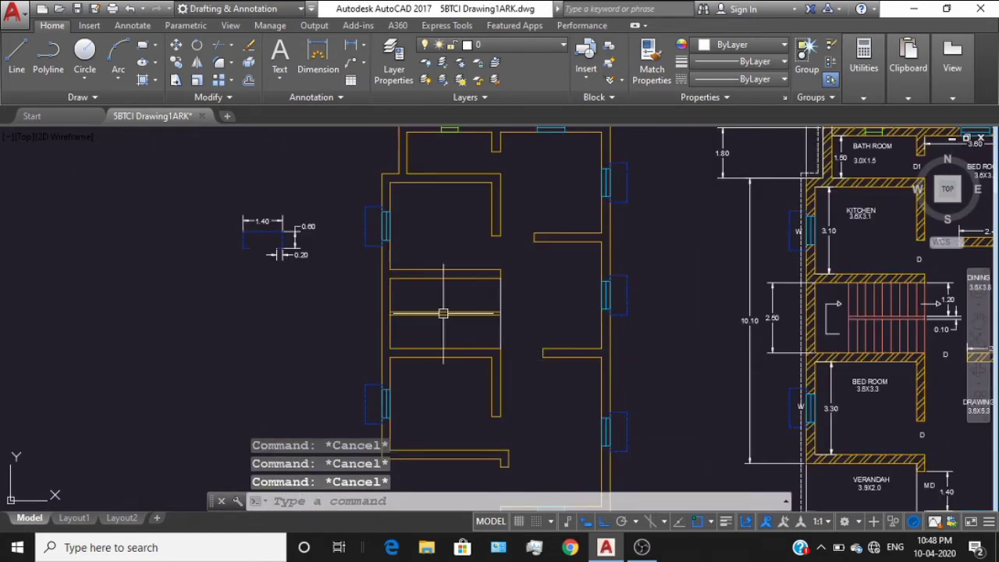
- Dimension the width of the end tread on the reference plan's staircase, placing the dimension just below the middle lines
{"action": "scroll", "coordinate": [755, 312], "scroll_direction": "up", "scroll_amount": 4}
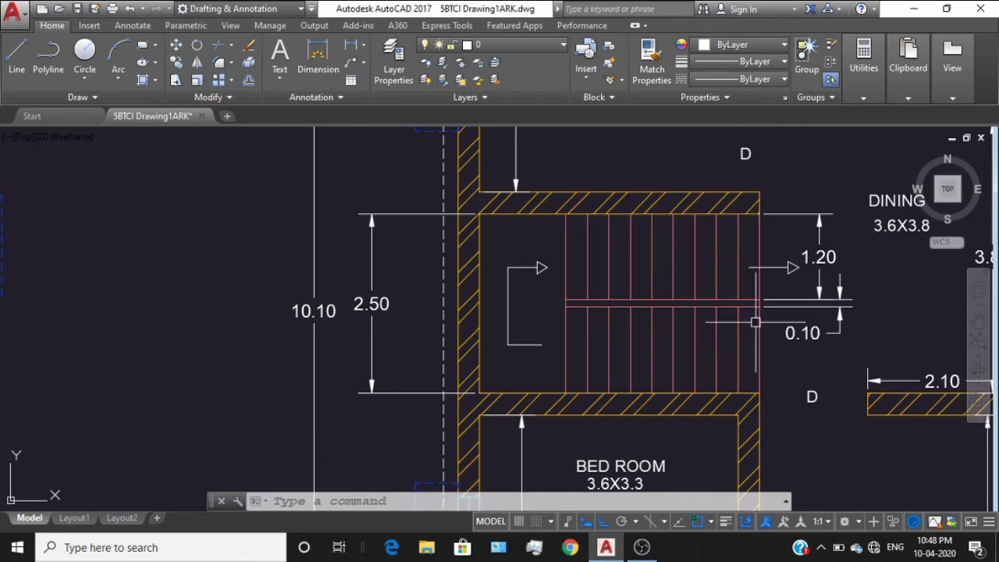
{"action": "middle_click_drag", "start_coordinate": [756, 342], "coordinate": [749, 301]}
{"action": "scroll", "coordinate": [744, 300], "scroll_direction": "up", "scroll_amount": 4}
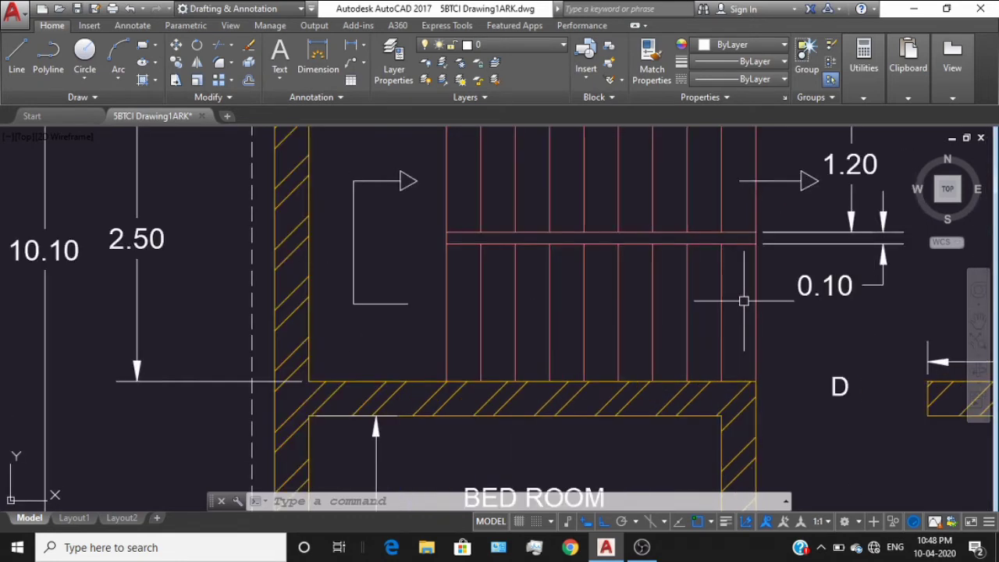
{"action": "scroll", "coordinate": [743, 300], "scroll_direction": "down", "scroll_amount": 2}
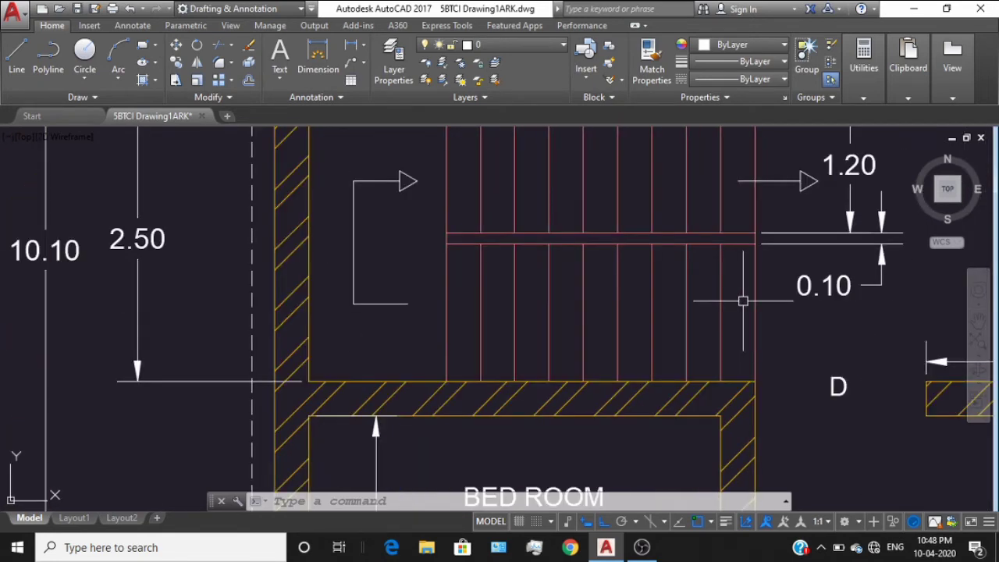
{"action": "middle_click_drag", "start_coordinate": [743, 300], "coordinate": [725, 357]}
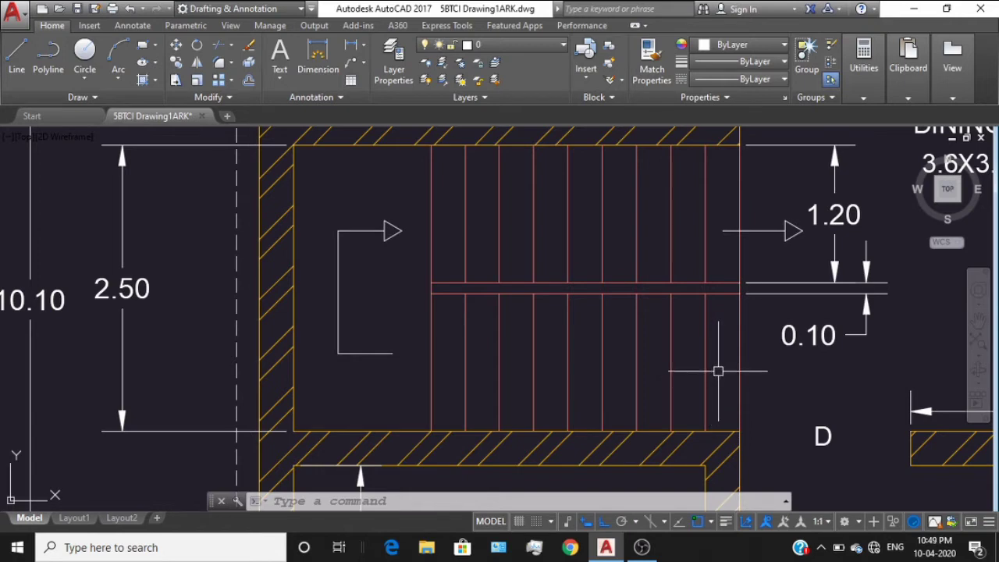
{"action": "middle_click_drag", "start_coordinate": [718, 372], "coordinate": [714, 389]}
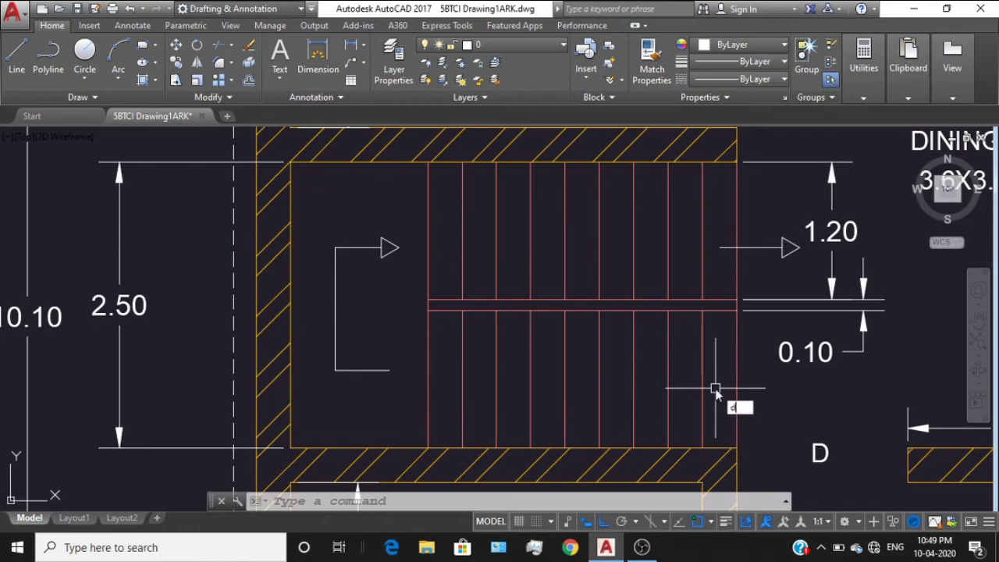
{"action": "key", "text": "Return"}
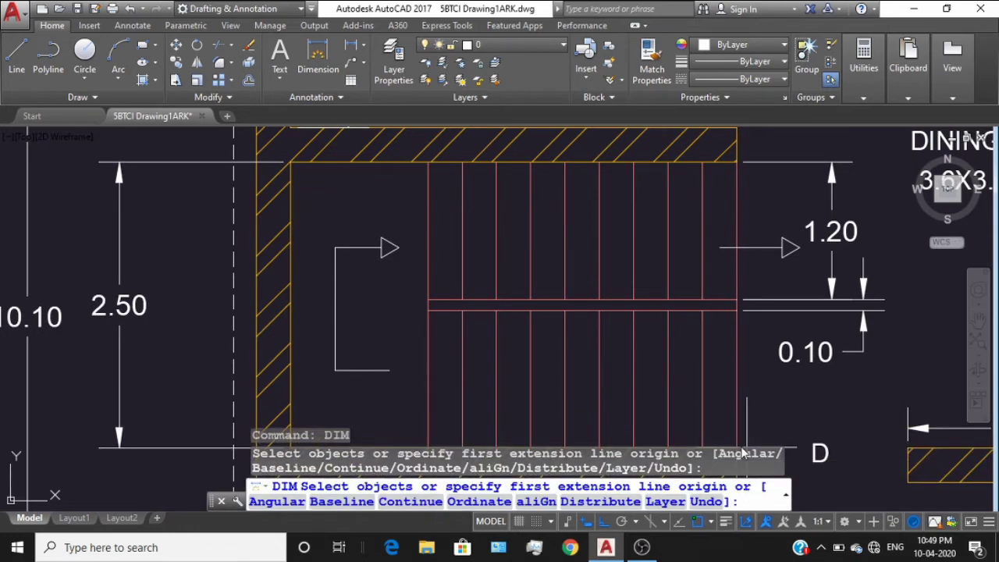
{"action": "left_click", "coordinate": [736, 311]}
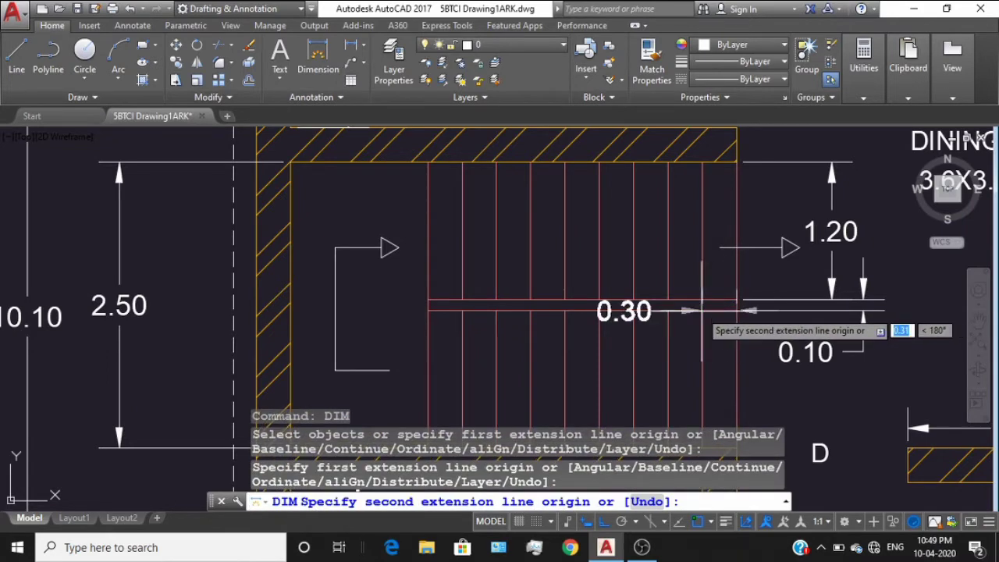
{"action": "left_click", "coordinate": [701, 311]}
{"action": "left_click", "coordinate": [690, 322]}
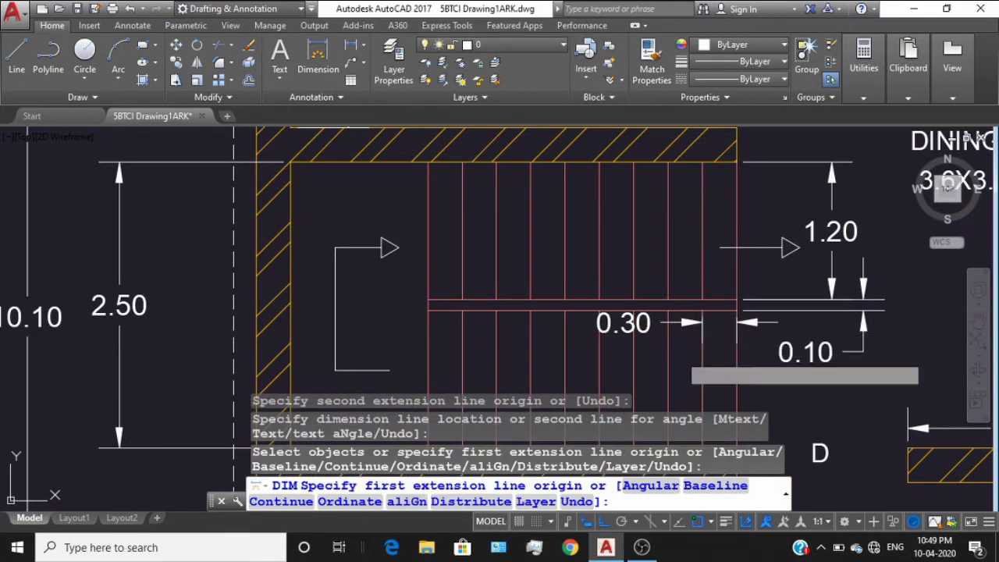
{"action": "key", "text": "Escape"}
{"action": "key", "text": "Escape"}
{"action": "key", "text": "Escape"}
{"action": "scroll", "coordinate": [680, 355], "scroll_direction": "down", "scroll_amount": 1}
{"action": "middle_click_drag", "start_coordinate": [680, 355], "coordinate": [953, 350]}
{"action": "scroll", "coordinate": [835, 309], "scroll_direction": "down", "scroll_amount": 2}
{"action": "middle_click_drag", "start_coordinate": [378, 326], "coordinate": [519, 336]}
{"action": "scroll", "coordinate": [546, 332], "scroll_direction": "up", "scroll_amount": 4}
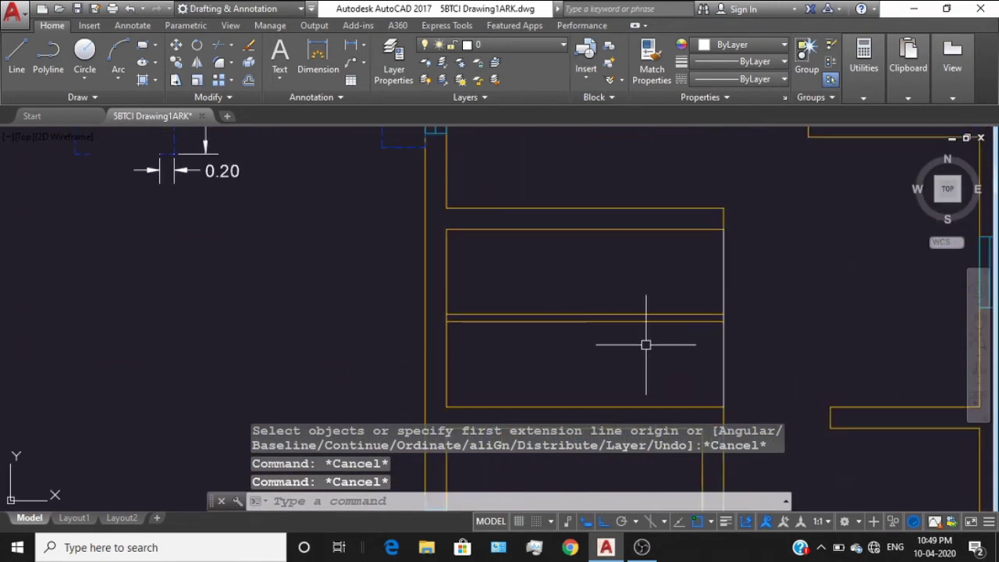
{"action": "key", "text": "Escape"}
{"action": "type", "text": "o"}
{"action": "key", "text": "Return"}
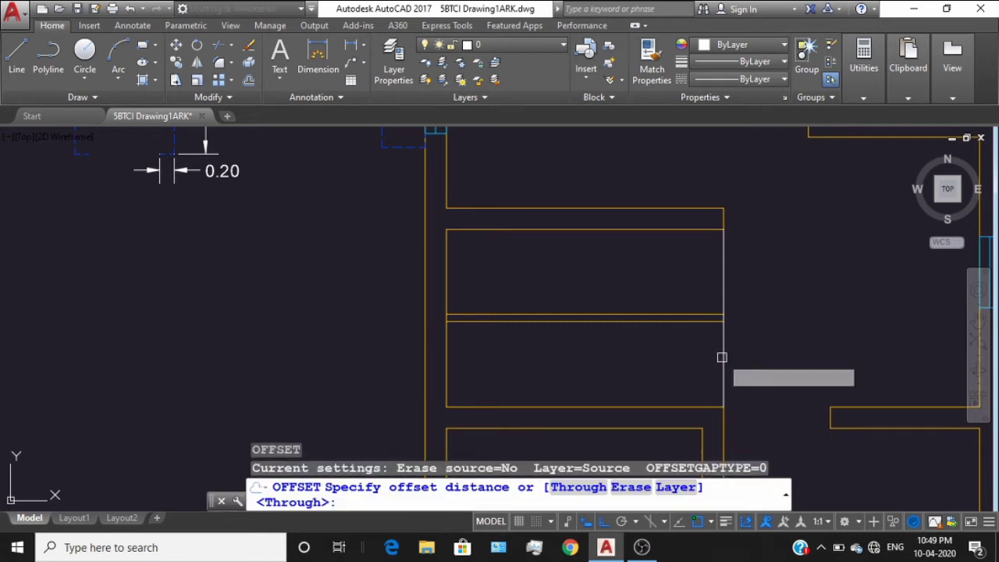
{"action": "key", "text": "Return"}
{"action": "left_click", "coordinate": [722, 355]}
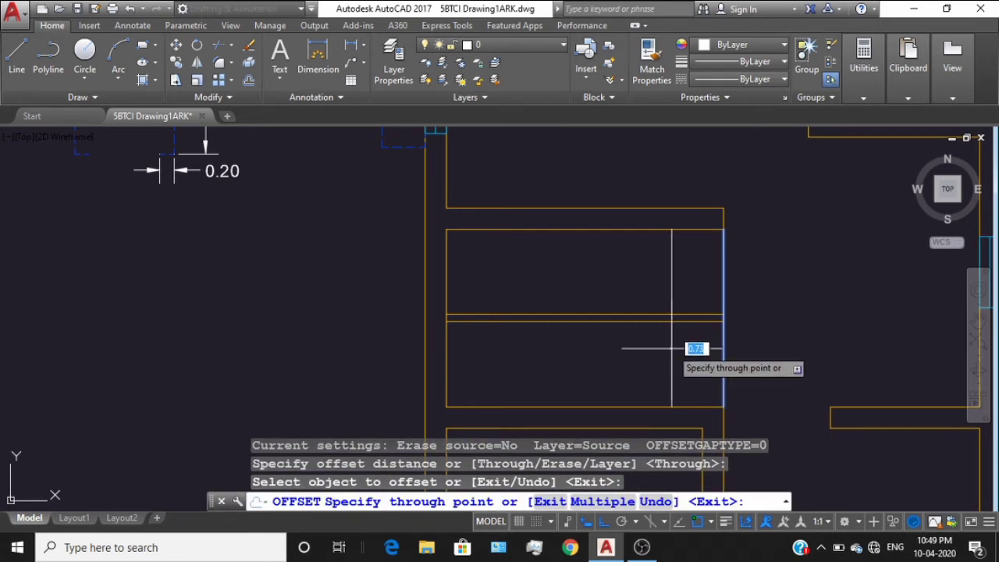
{"action": "key", "text": "Escape"}
{"action": "key", "text": "Escape"}
{"action": "key", "text": "Escape"}
{"action": "key", "text": "Escape"}
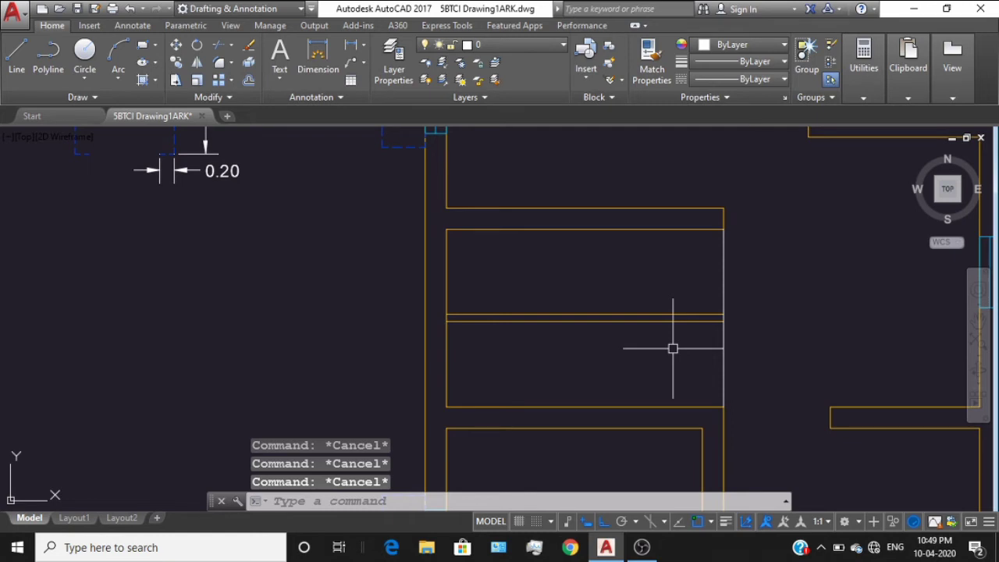
- Offset the stair bay's open end line repeatedly into the bay at 0.3 spacing to create nine tread lines
{"action": "type", "text": "o"}
{"action": "key", "text": "Return"}
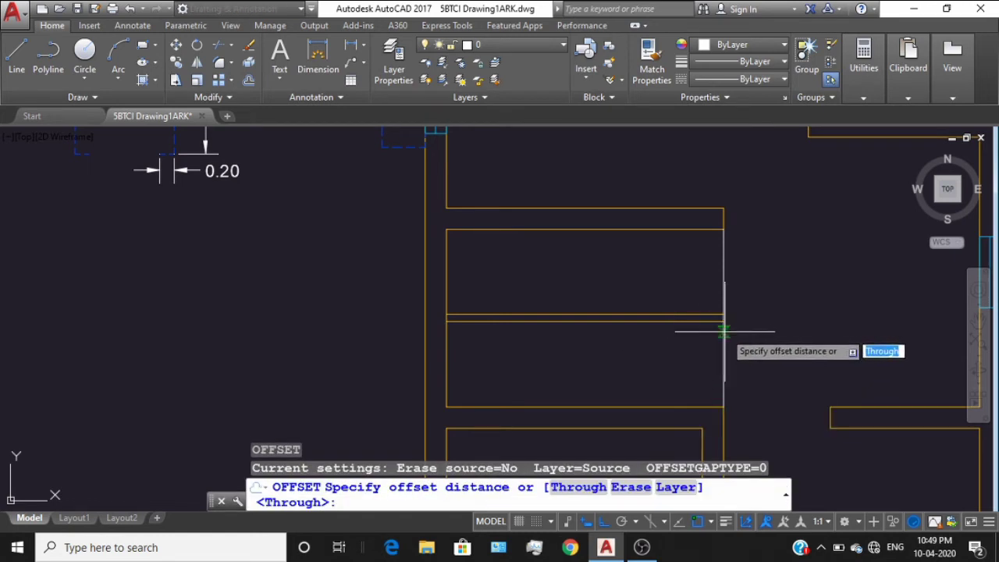
{"action": "left_click", "coordinate": [724, 331]}
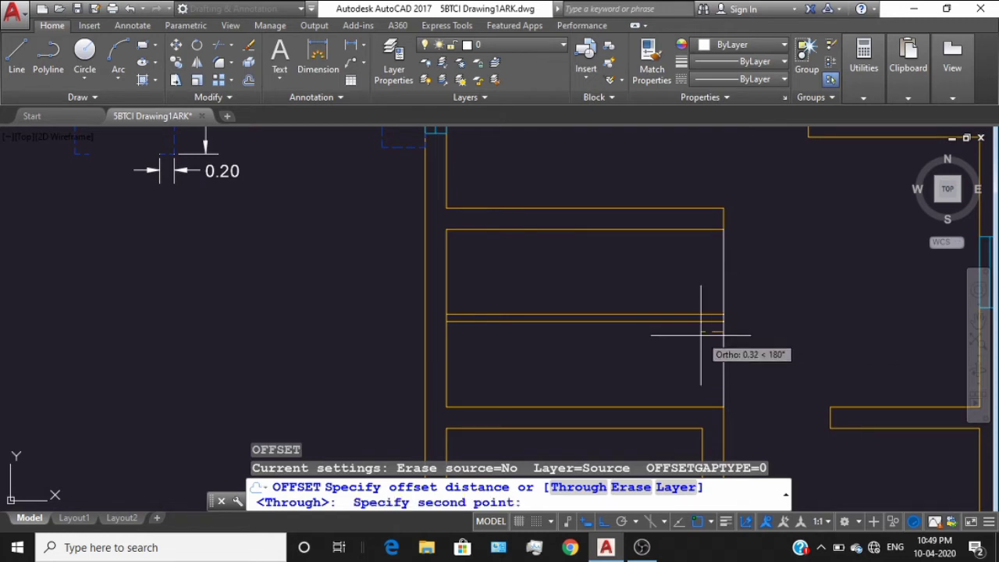
{"action": "type", "text": "0.3"}
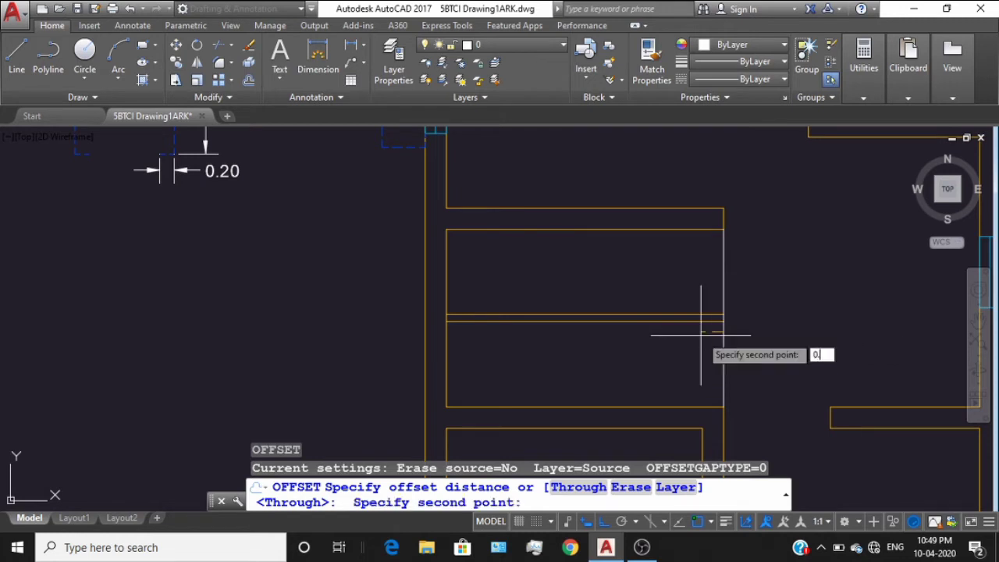
{"action": "key", "text": "Return"}
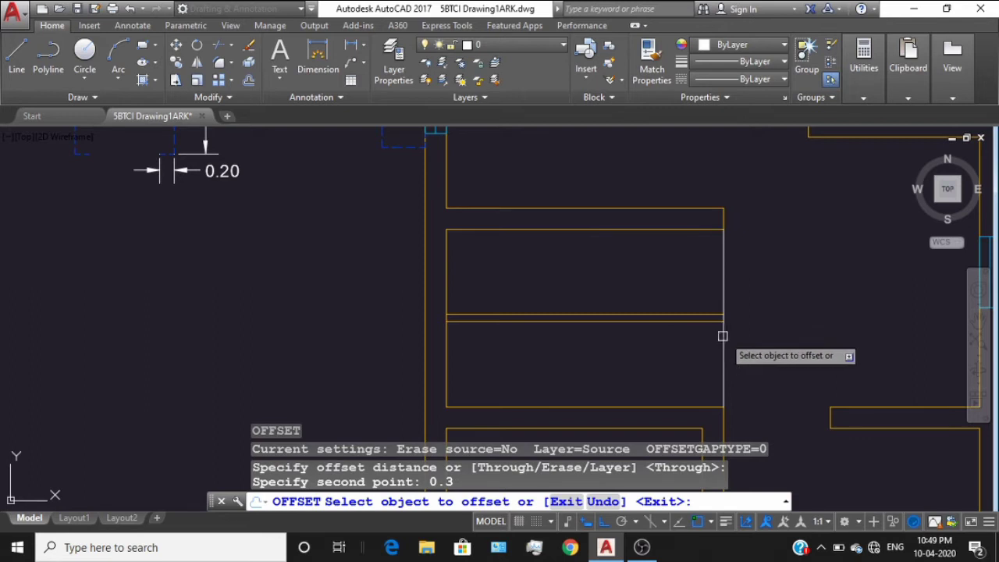
{"action": "left_click", "coordinate": [724, 338]}
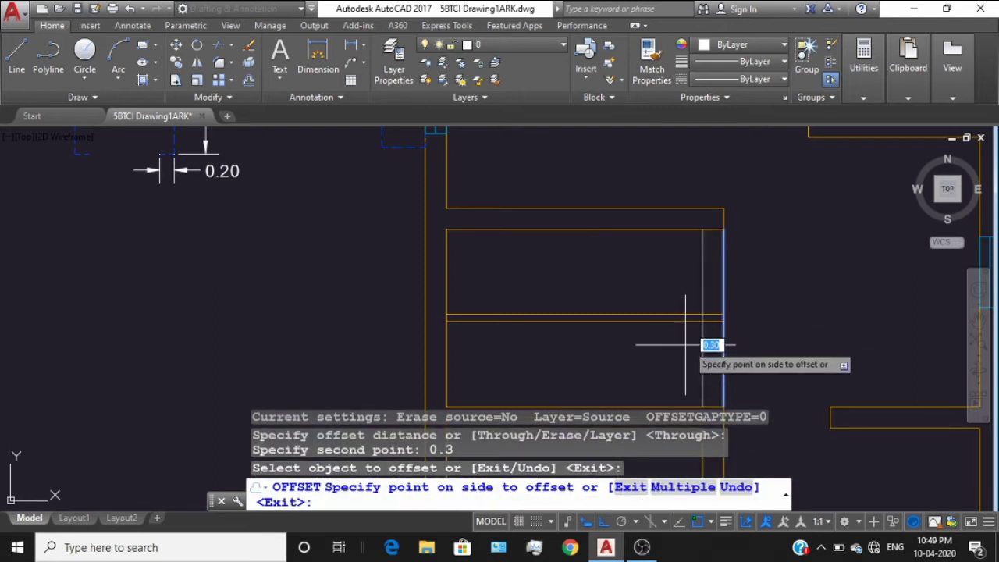
{"action": "left_click", "coordinate": [684, 487]}
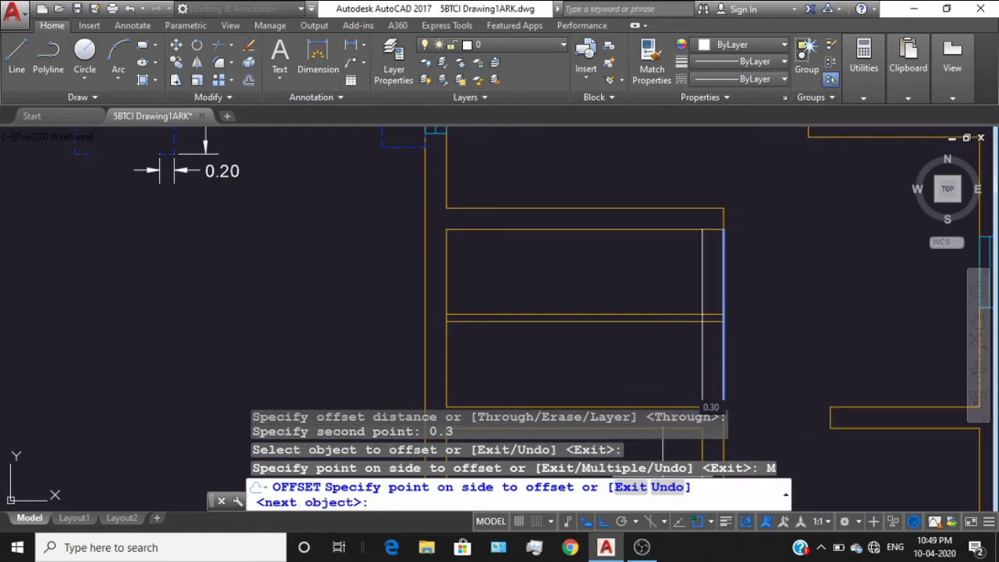
{"action": "left_click", "coordinate": [529, 344]}
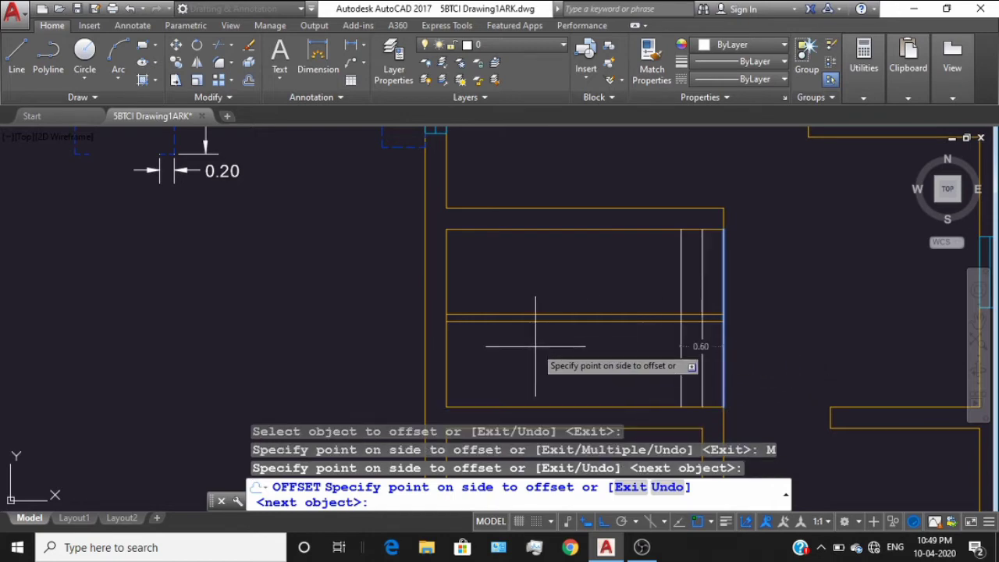
{"action": "left_click", "coordinate": [536, 346]}
{"action": "left_click", "coordinate": [533, 346]}
{"action": "left_click", "coordinate": [528, 349]}
{"action": "left_click", "coordinate": [515, 352]}
{"action": "left_click", "coordinate": [509, 355]}
{"action": "left_click", "coordinate": [504, 356]}
{"action": "left_click", "coordinate": [496, 356]}
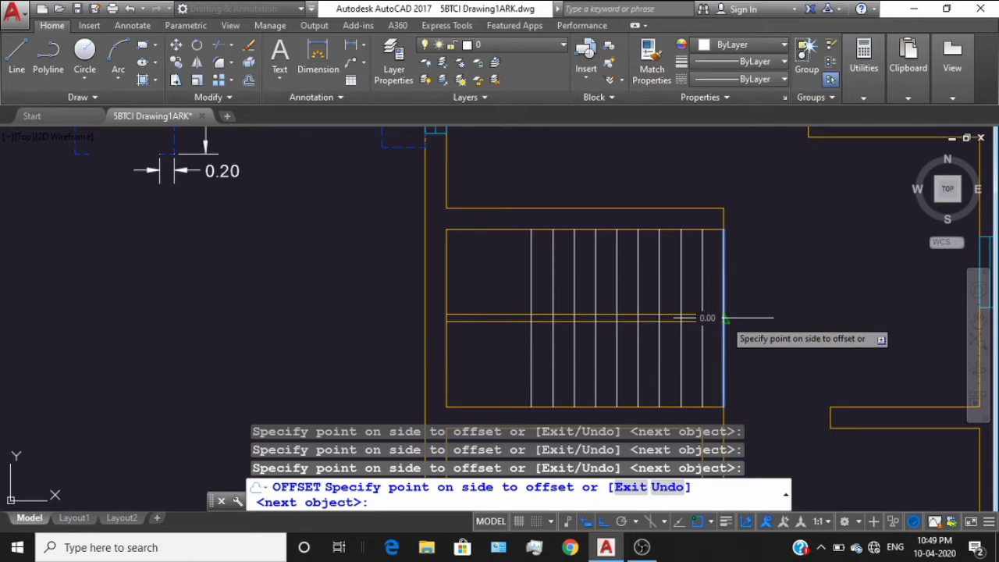
{"action": "key", "text": "Escape"}
{"action": "key", "text": "Escape"}
{"action": "key", "text": "Escape"}
{"action": "key", "text": "Escape"}
- Measure the landing's width on the reference plan's staircase, from the first tread line to the bay's inner wall
{"action": "scroll", "coordinate": [725, 318], "scroll_direction": "down", "scroll_amount": 2}
{"action": "mouse_move", "coordinate": [724, 319]}
{"action": "middle_mouse_down"}
{"action": "mouse_move", "coordinate": [490, 289]}
{"action": "mouse_move", "coordinate": [591, 338]}
{"action": "mouse_move", "coordinate": [600, 332]}
{"action": "mouse_move", "coordinate": [590, 330]}
{"action": "middle_mouse_up"}
{"action": "scroll", "coordinate": [559, 289], "scroll_direction": "down", "scroll_amount": 4}
{"action": "scroll", "coordinate": [666, 305], "scroll_direction": "up", "scroll_amount": 2}
{"action": "scroll", "coordinate": [666, 313], "scroll_direction": "up", "scroll_amount": 4}
{"action": "scroll", "coordinate": [665, 313], "scroll_direction": "down", "scroll_amount": 3}
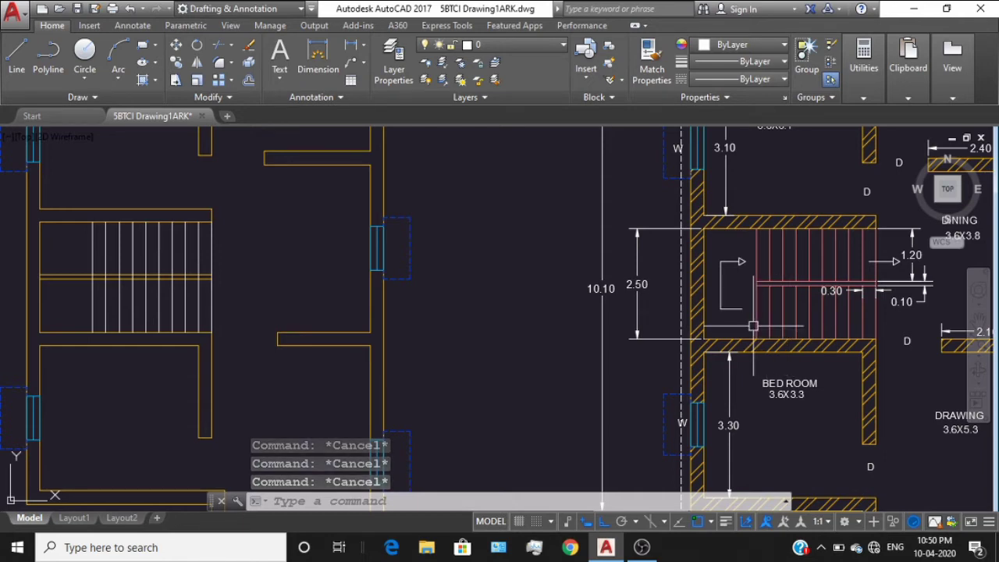
{"action": "scroll", "coordinate": [763, 320], "scroll_direction": "up", "scroll_amount": 2}
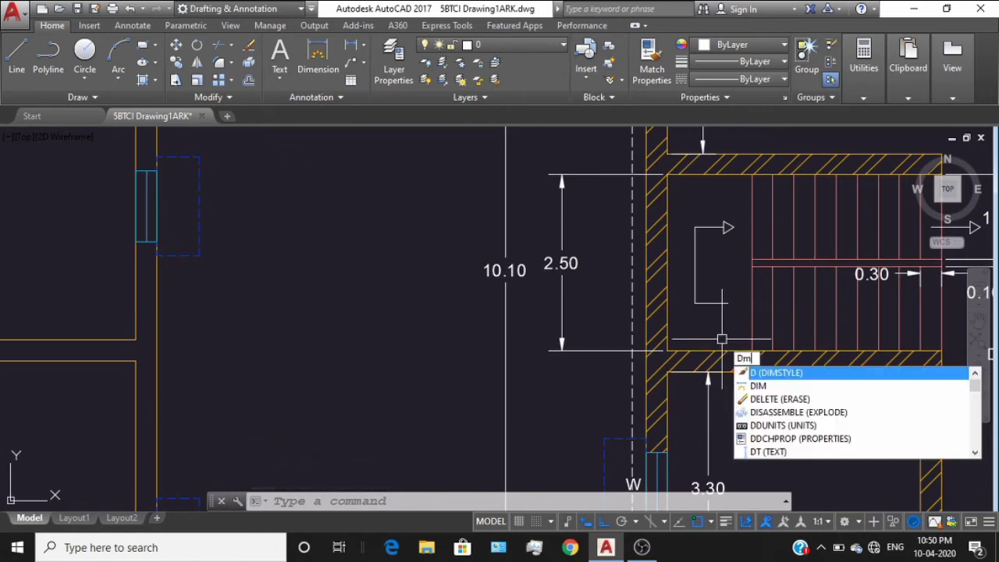
{"action": "type", "text": "m"}
{"action": "key", "text": "Return"}
{"action": "key", "text": "Escape"}
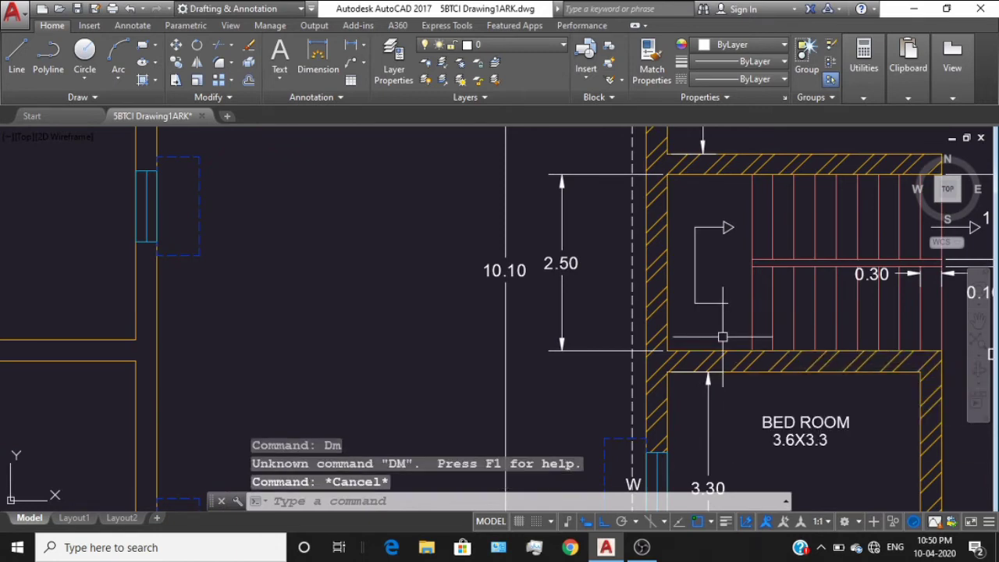
{"action": "key", "text": "Escape"}
{"action": "key", "text": "Escape"}
{"action": "key", "text": "Return"}
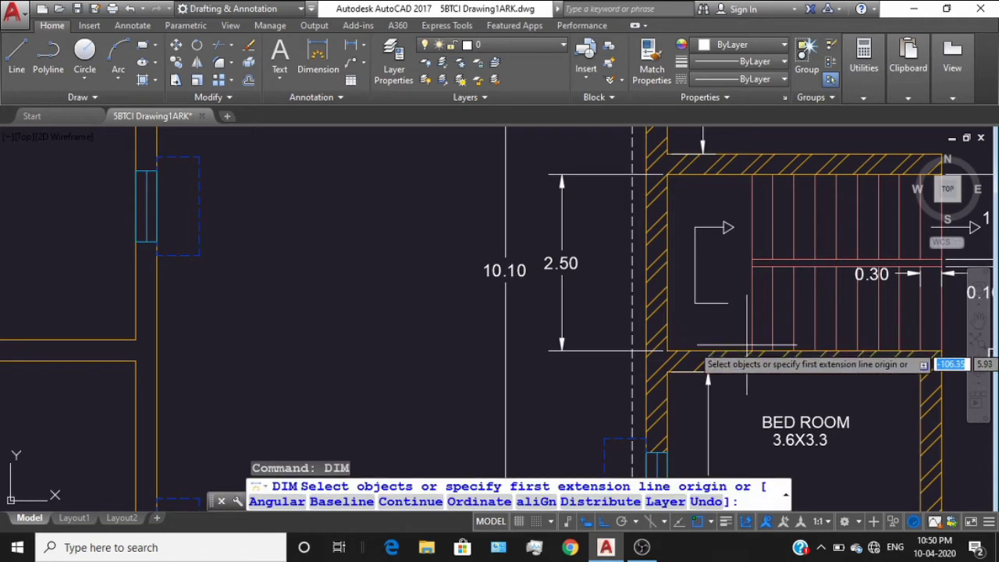
{"action": "left_click", "coordinate": [752, 351]}
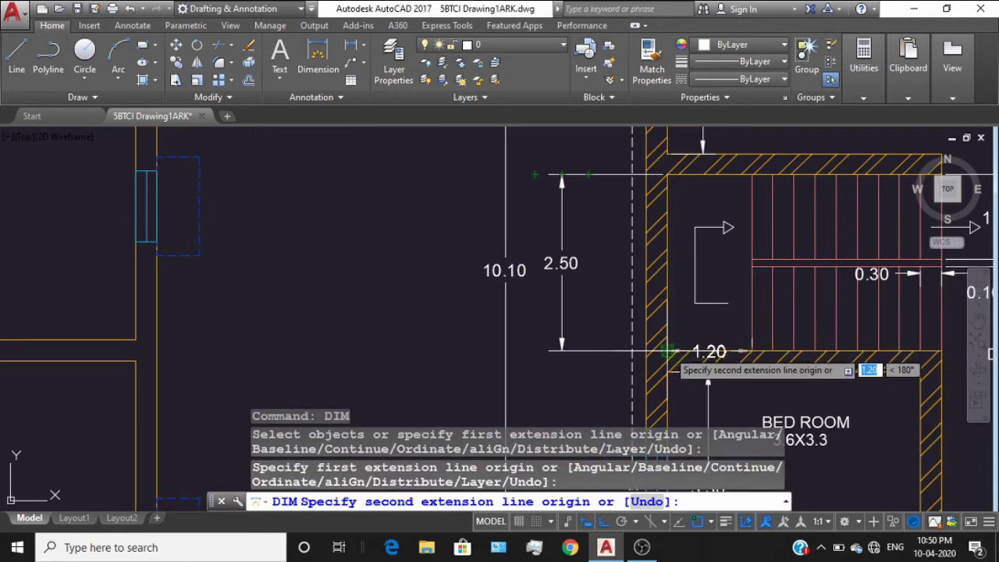
{"action": "key", "text": "Escape"}
{"action": "key", "text": "Escape"}
{"action": "key", "text": "Escape"}
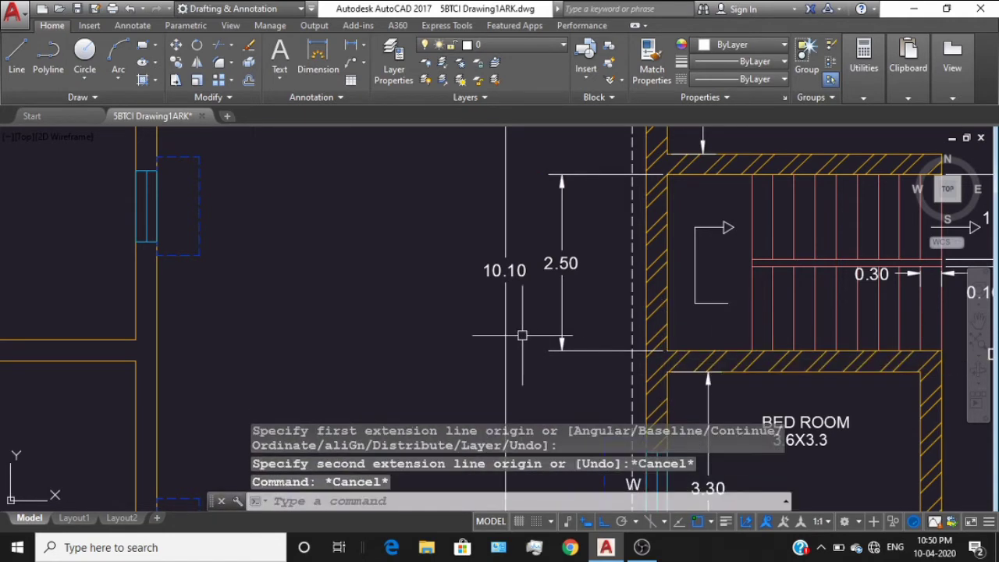
- Measure the landing's width in the newly drawn staircase with the Dim command for comparison with the reference
{"action": "scroll", "coordinate": [429, 323], "scroll_direction": "down", "scroll_amount": 3}
{"action": "scroll", "coordinate": [657, 361], "scroll_direction": "up", "scroll_amount": 4}
{"action": "scroll", "coordinate": [657, 362], "scroll_direction": "up", "scroll_amount": 5}
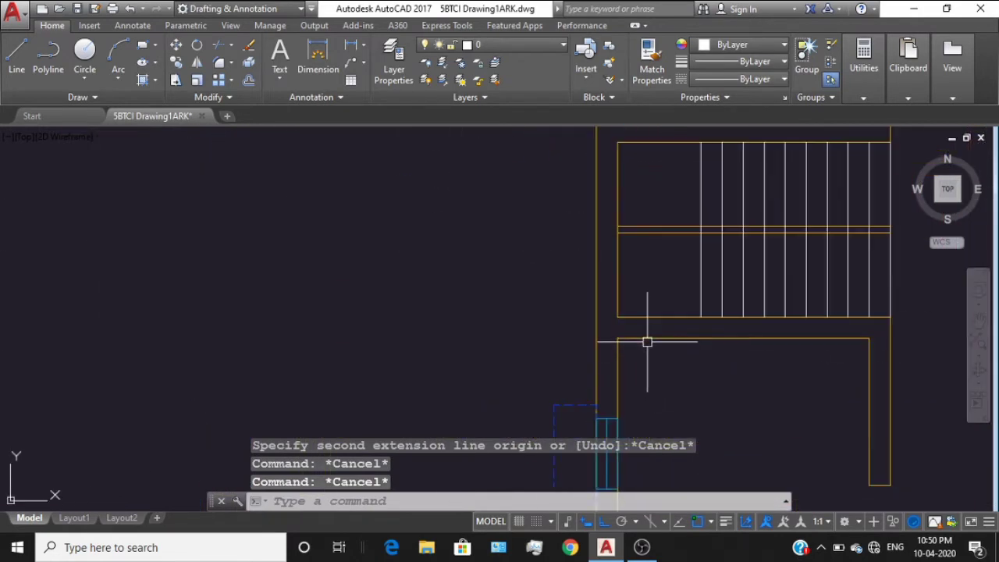
{"action": "type", "text": "d"}
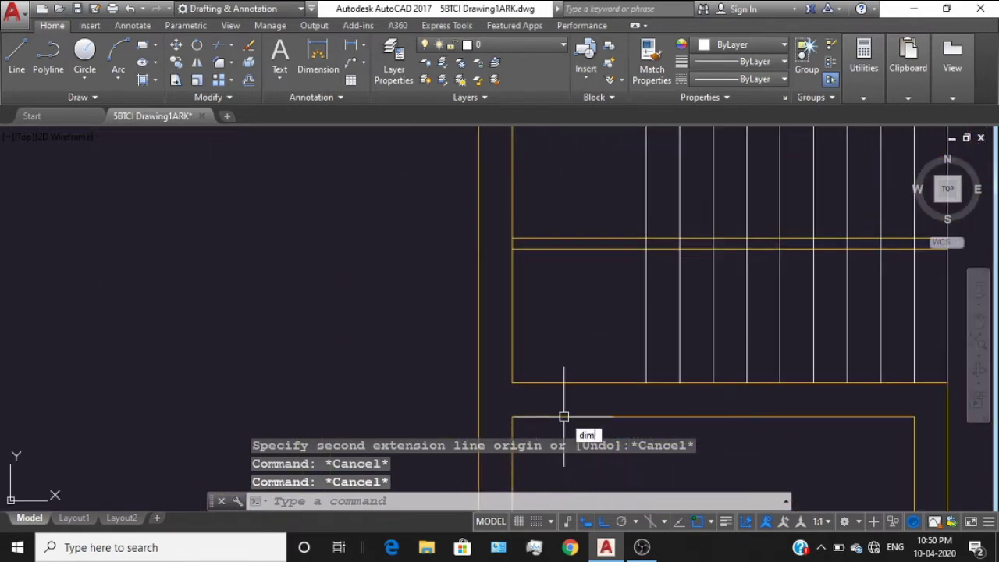
{"action": "type", "text": "im"}
{"action": "key", "text": "Return"}
{"action": "left_click", "coordinate": [647, 382]}
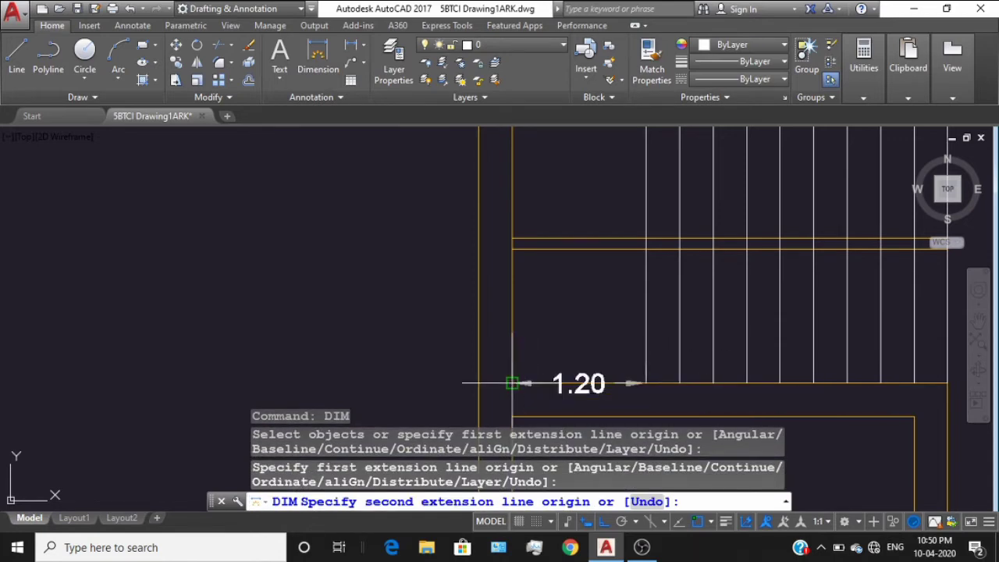
{"action": "key", "text": "Escape"}
{"action": "key", "text": "Escape"}
{"action": "key", "text": "Escape"}
{"action": "key", "text": "Escape"}
- Trim the two middle flight lines out of the landing so they stop at the first tread line
{"action": "scroll", "coordinate": [593, 316], "scroll_direction": "down", "scroll_amount": 3}
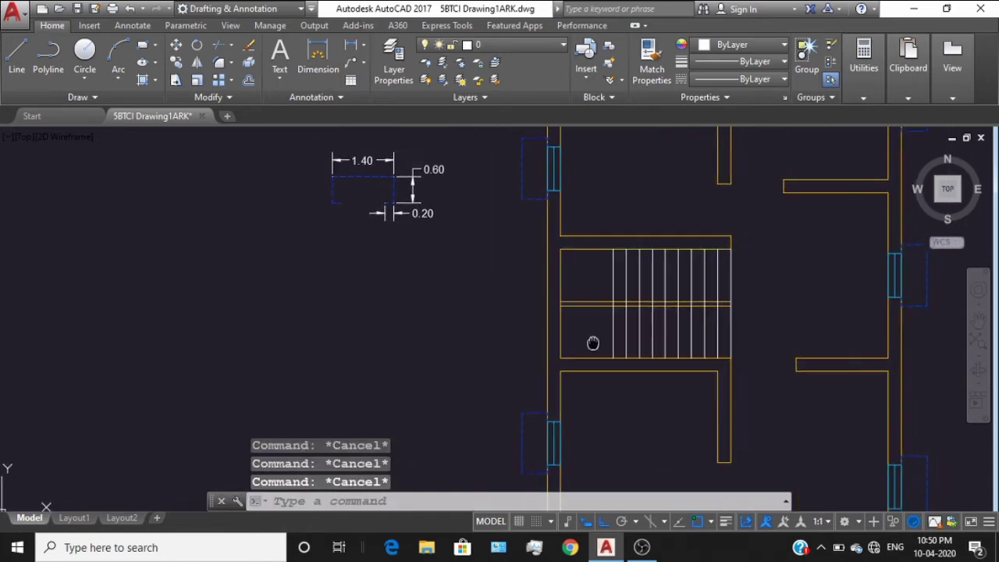
{"action": "scroll", "coordinate": [590, 311], "scroll_direction": "up", "scroll_amount": 2}
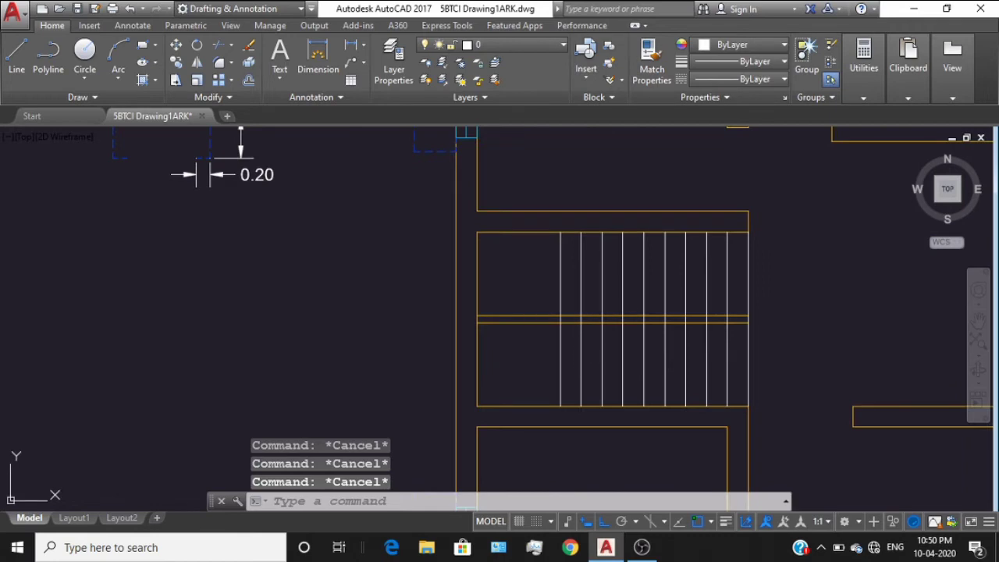
{"action": "key", "text": "Return"}
{"action": "key", "text": "Return"}
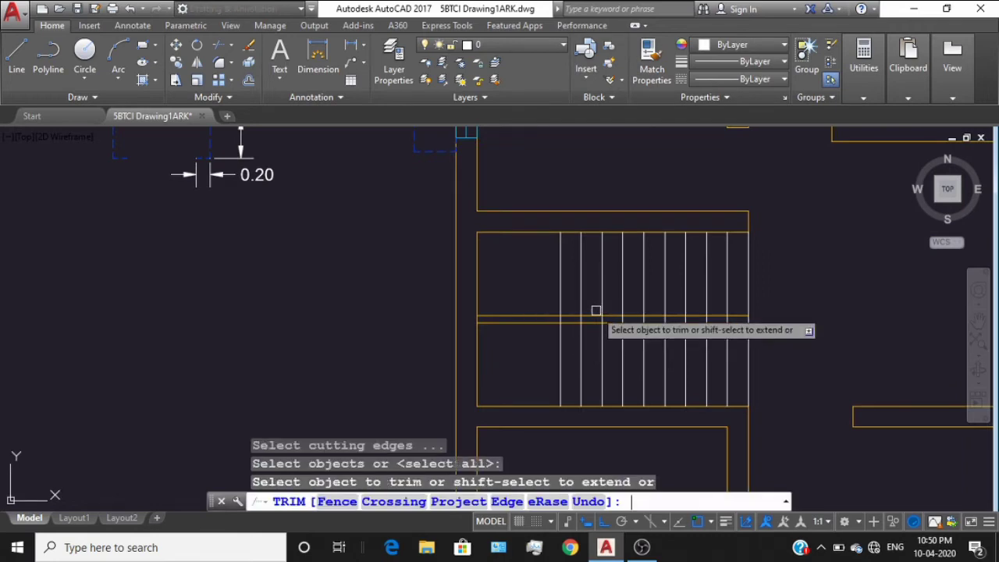
{"action": "left_click", "coordinate": [524, 332]}
{"action": "left_click", "coordinate": [521, 311]}
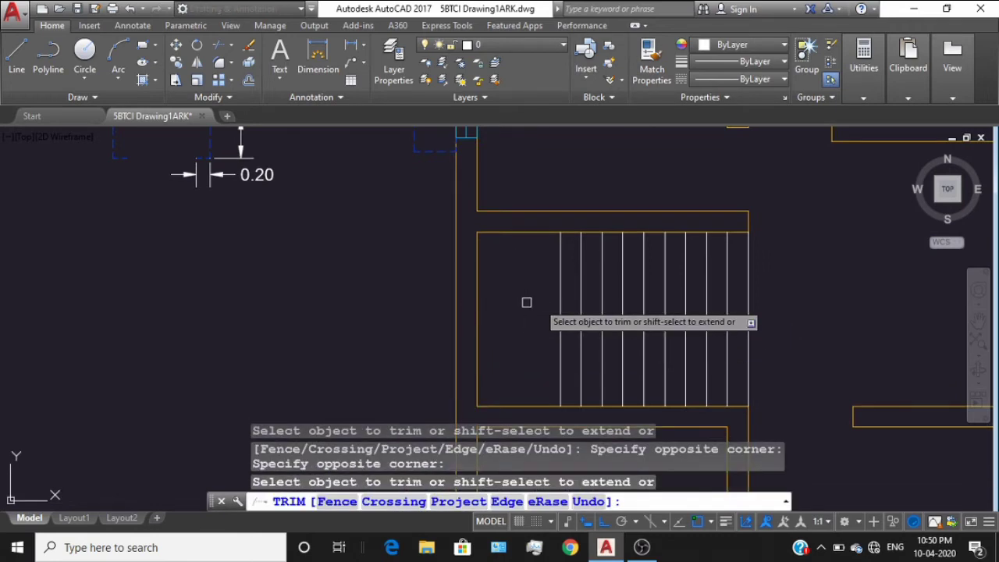
- Trim the intermediate tread lines out of the gap between the two middle lines, keeping both end lines
{"action": "scroll", "coordinate": [731, 316], "scroll_direction": "up", "scroll_amount": 2}
{"action": "scroll", "coordinate": [736, 322], "scroll_direction": "up", "scroll_amount": 4}
{"action": "left_click", "coordinate": [730, 316]}
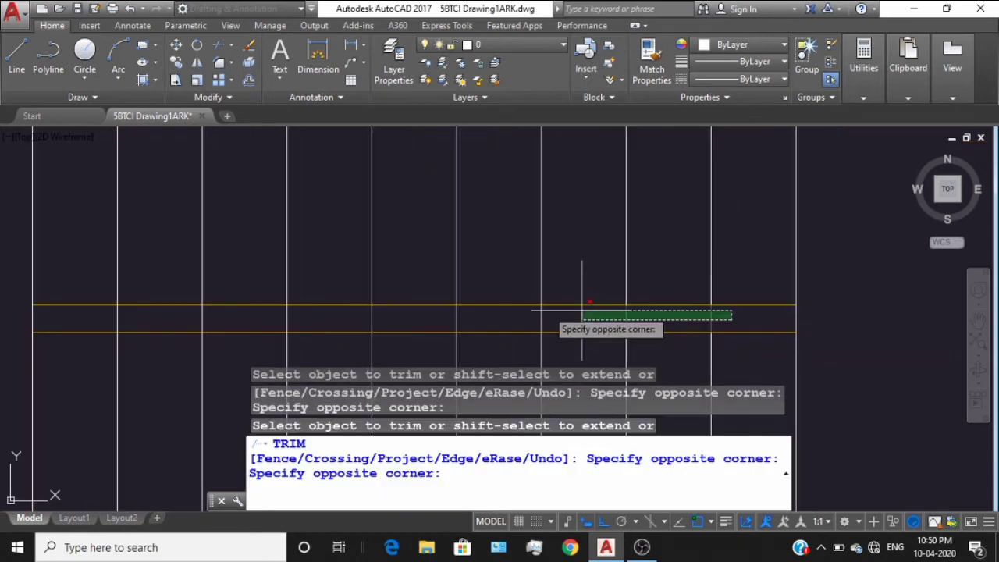
{"action": "middle_click_drag", "start_coordinate": [454, 316], "coordinate": [720, 312]}
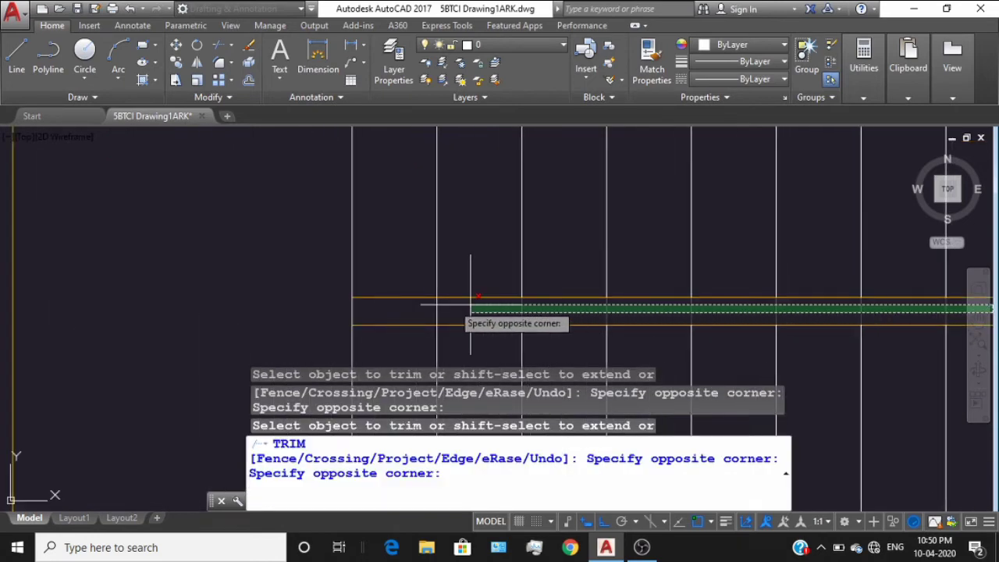
{"action": "left_click", "coordinate": [413, 306]}
{"action": "scroll", "coordinate": [413, 305], "scroll_direction": "down", "scroll_amount": 8}
{"action": "scroll", "coordinate": [769, 308], "scroll_direction": "down", "scroll_amount": 1}
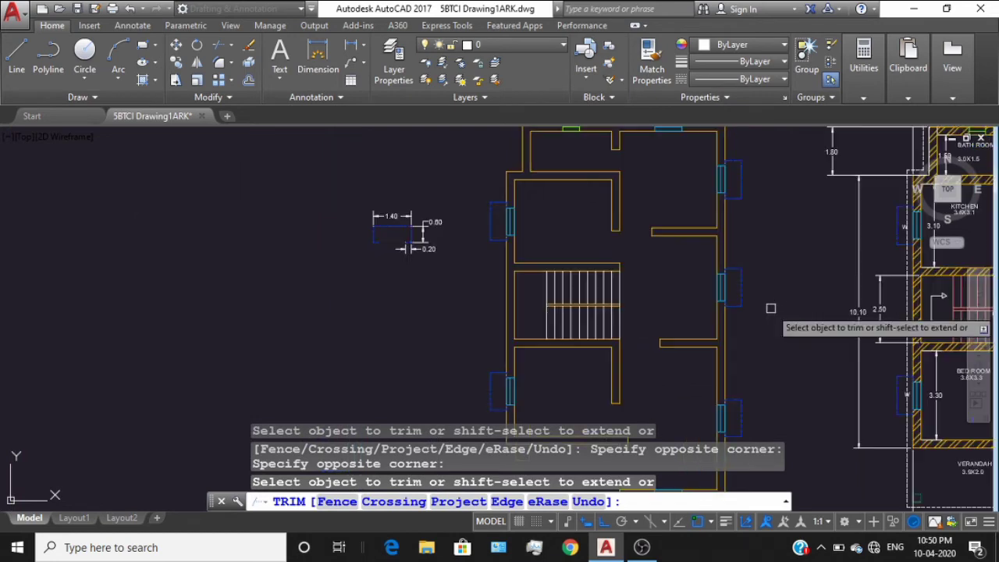
{"action": "scroll", "coordinate": [736, 323], "scroll_direction": "up", "scroll_amount": 1}
{"action": "scroll", "coordinate": [567, 318], "scroll_direction": "up", "scroll_amount": 4}
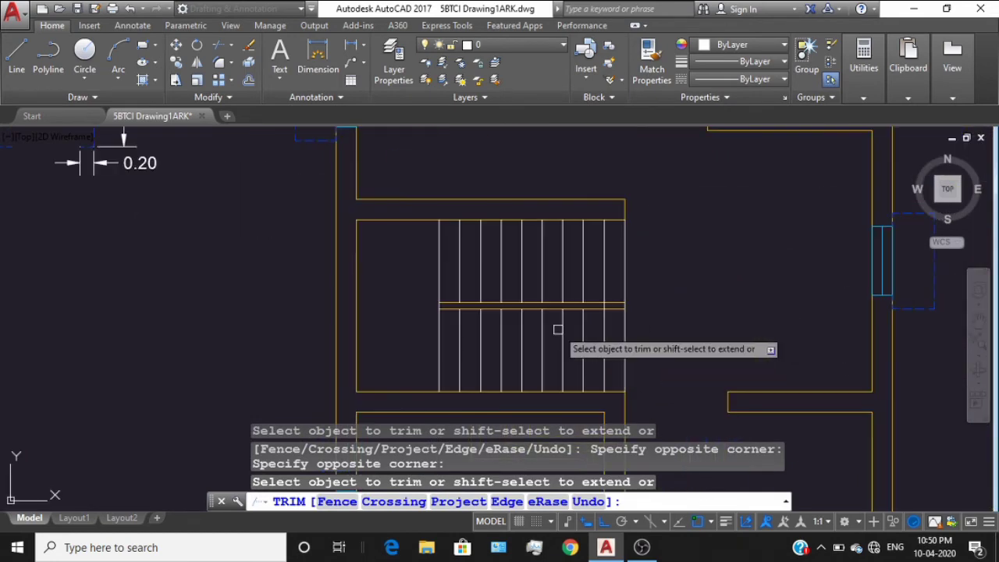
{"action": "scroll", "coordinate": [558, 329], "scroll_direction": "up", "scroll_amount": 5}
{"action": "key", "text": "Escape"}
{"action": "scroll", "coordinate": [558, 329], "scroll_direction": "down", "scroll_amount": 5}
{"action": "key", "text": "Escape"}
{"action": "key", "text": "Escape"}
{"action": "key", "text": "Escape"}
- Assign all tread lines and the two middle lines of the staircase to the stairs layer
{"action": "left_click", "coordinate": [422, 251]}
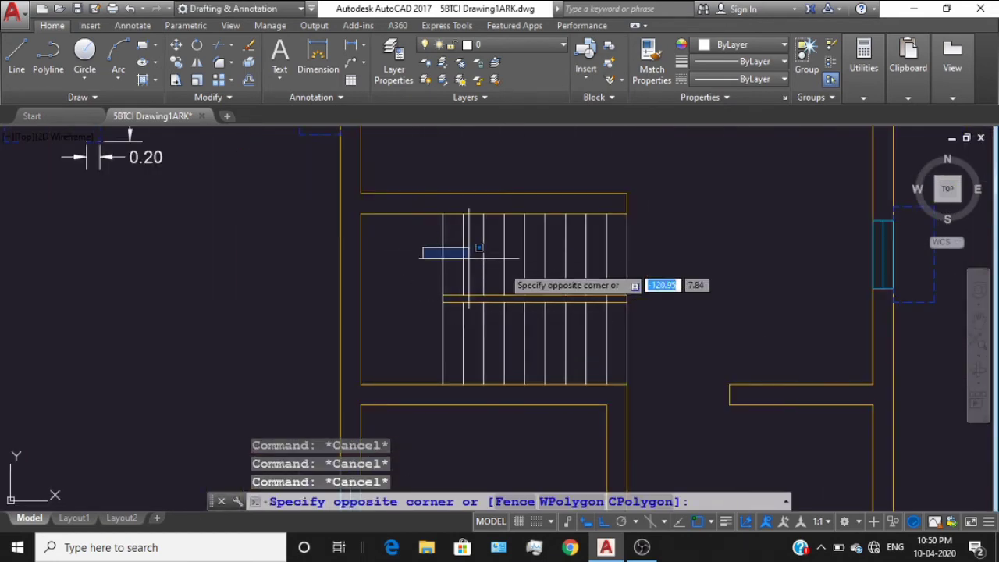
{"action": "left_click", "coordinate": [672, 332]}
{"action": "left_click", "coordinate": [677, 337]}
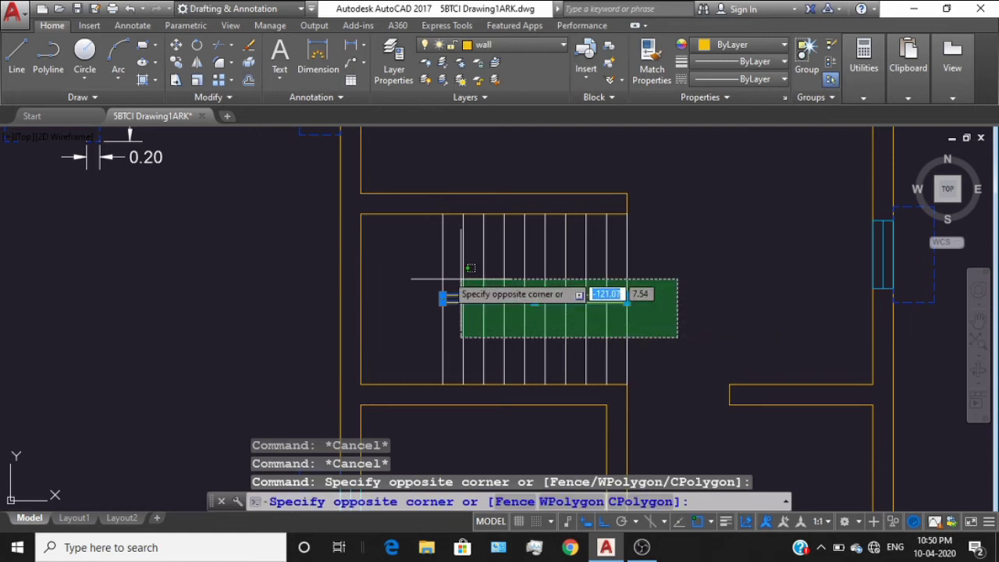
{"action": "left_click", "coordinate": [417, 266]}
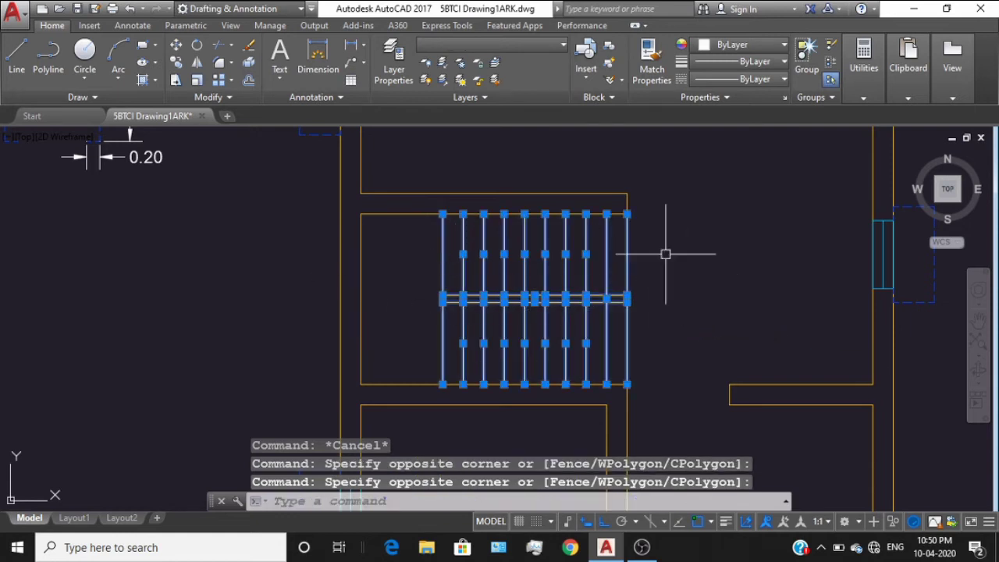
{"action": "left_click", "coordinate": [545, 47]}
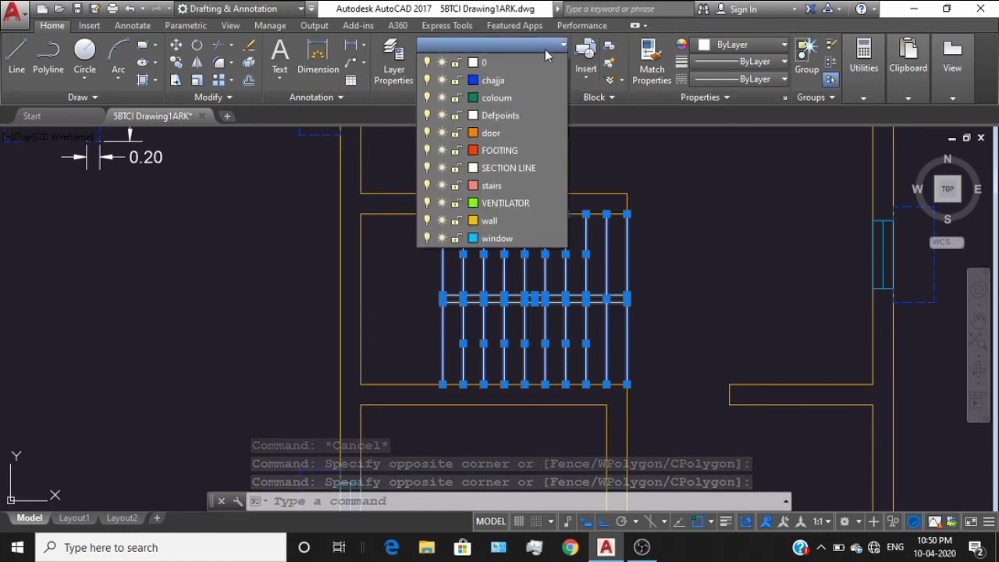
{"action": "left_click", "coordinate": [511, 186]}
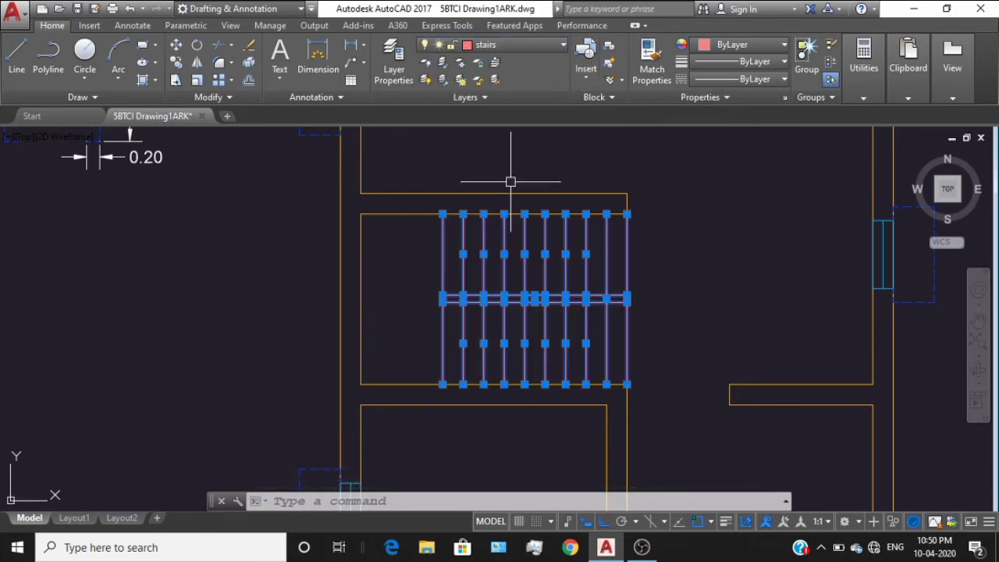
{"action": "left_click", "coordinate": [667, 280]}
{"action": "key", "text": "Escape"}
{"action": "key", "text": "Escape"}
{"action": "key", "text": "Escape"}
- Examine the direction arrows on the reference plan's staircase and compare them with the drawn stairs
{"action": "scroll", "coordinate": [667, 279], "scroll_direction": "down", "scroll_amount": 6}
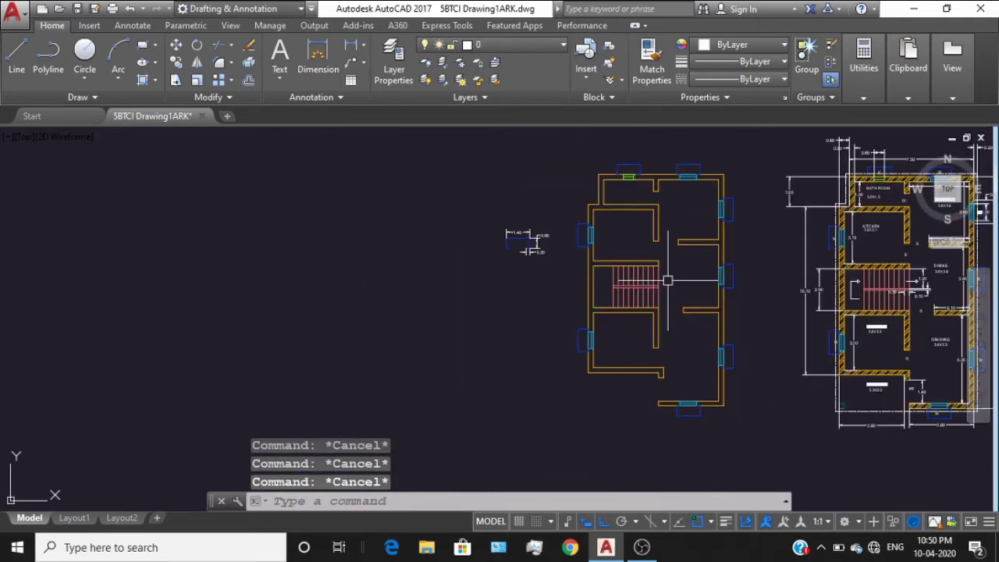
{"action": "middle_click_drag", "start_coordinate": [667, 277], "coordinate": [617, 277]}
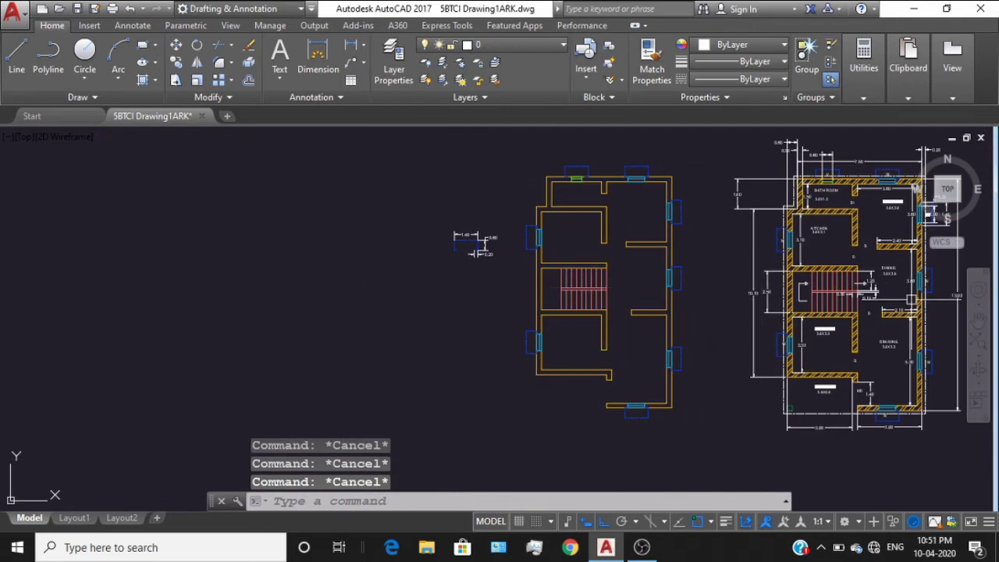
{"action": "scroll", "coordinate": [844, 301], "scroll_direction": "up", "scroll_amount": 4}
{"action": "middle_click_drag", "start_coordinate": [844, 301], "coordinate": [625, 301]}
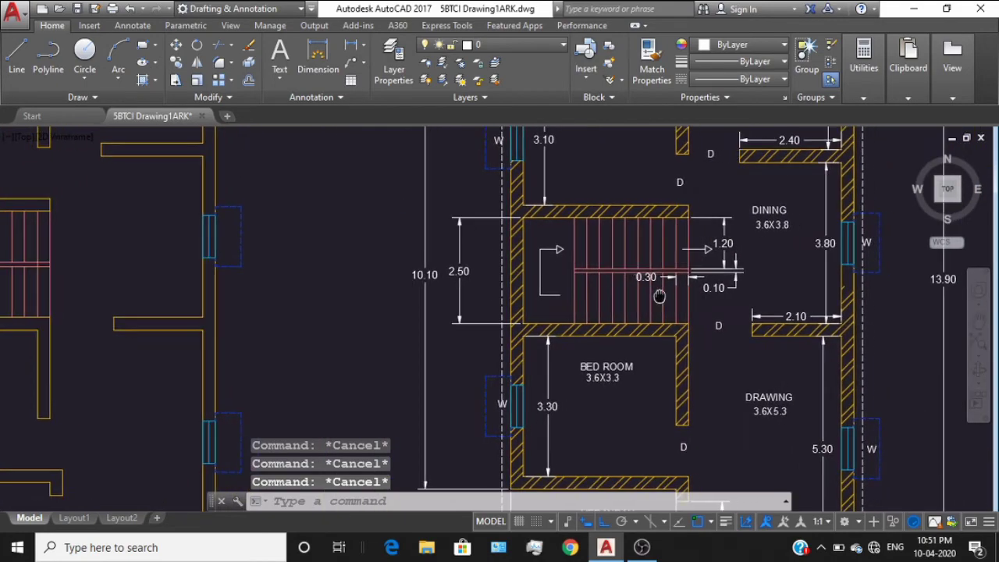
{"action": "scroll", "coordinate": [682, 271], "scroll_direction": "up", "scroll_amount": 4}
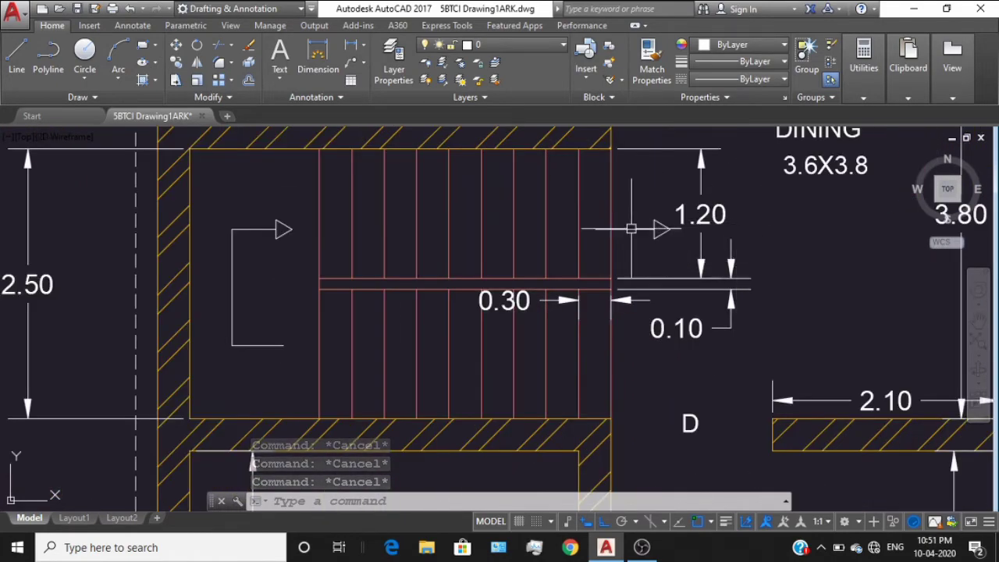
{"action": "scroll", "coordinate": [266, 258], "scroll_direction": "down", "scroll_amount": 4}
{"action": "middle_click_drag", "start_coordinate": [283, 264], "coordinate": [611, 232]}
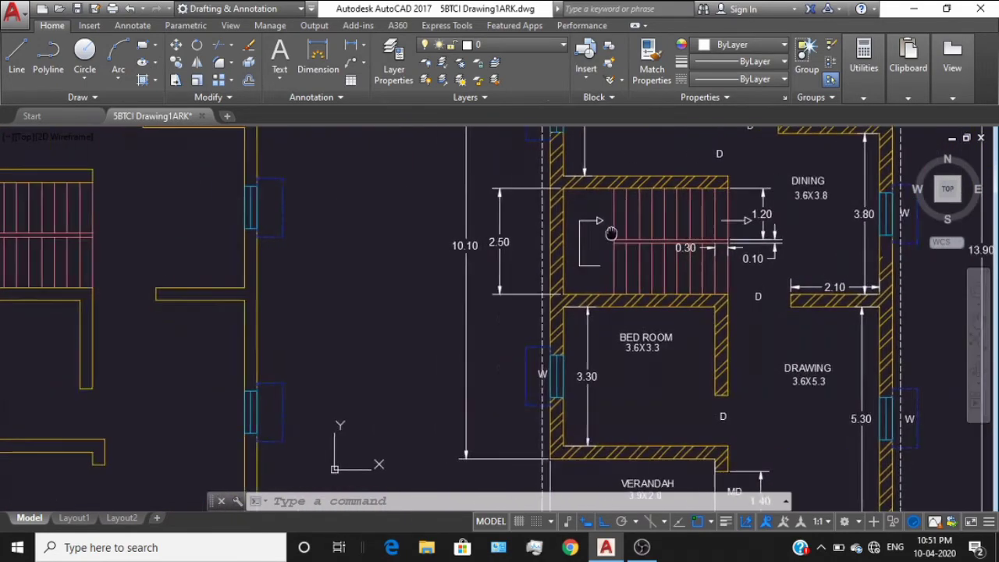
- Draw a three-segment bracket line on the stair landing, open toward the treads, with the upper leg about 0.47 long
{"action": "scroll", "coordinate": [617, 230], "scroll_direction": "down", "scroll_amount": 2}
{"action": "mouse_move", "coordinate": [433, 223]}
{"action": "middle_mouse_down"}
{"action": "mouse_move", "coordinate": [689, 254]}
{"action": "mouse_move", "coordinate": [855, 333]}
{"action": "middle_mouse_up"}
{"action": "scroll", "coordinate": [640, 320], "scroll_direction": "up", "scroll_amount": 4}
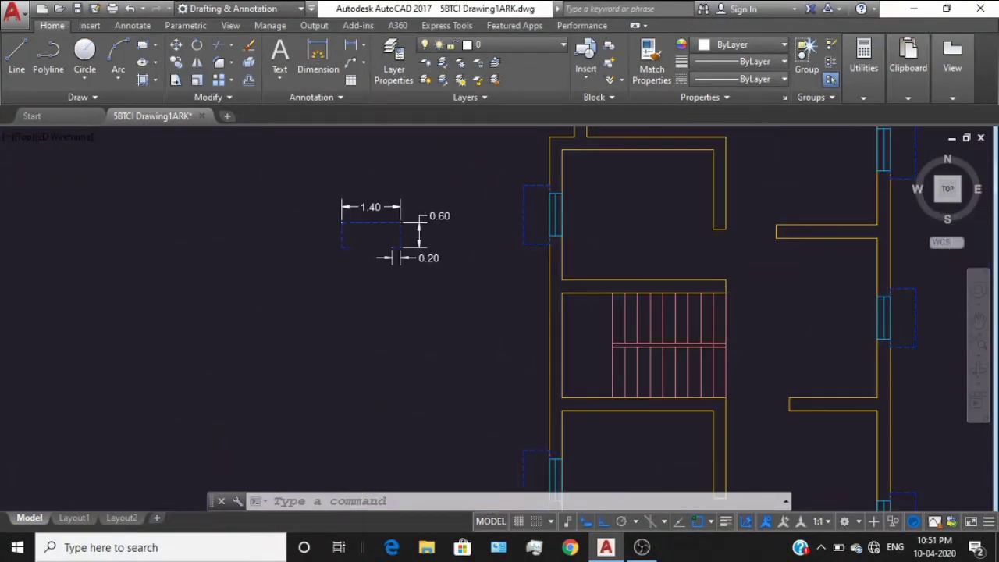
{"action": "middle_click_drag", "start_coordinate": [698, 341], "coordinate": [673, 273]}
{"action": "key", "text": "Escape"}
{"action": "key", "text": "Escape"}
{"action": "key", "text": "Escape"}
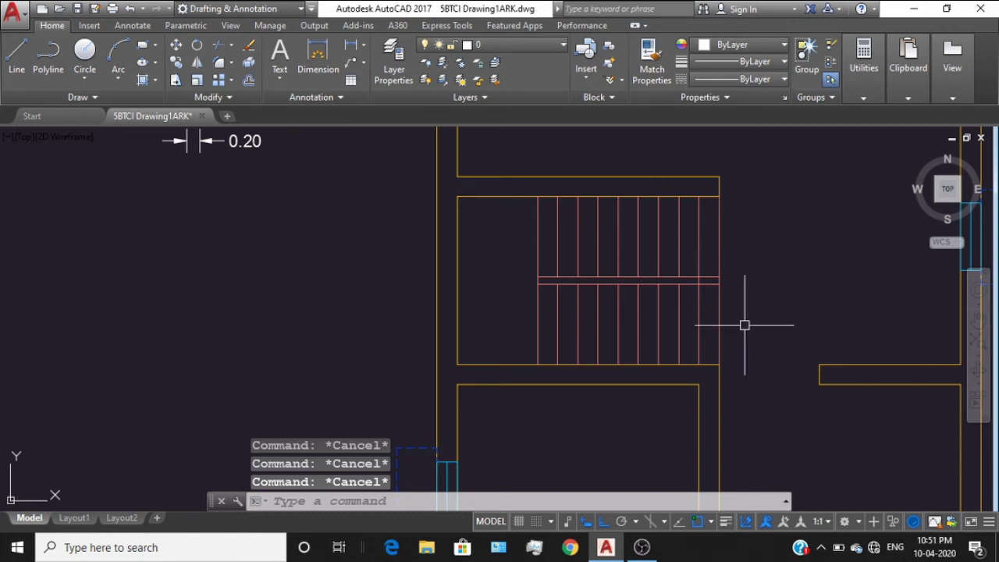
{"action": "scroll", "coordinate": [749, 306], "scroll_direction": "down", "scroll_amount": 2}
{"action": "mouse_move", "coordinate": [758, 301]}
{"action": "middle_mouse_down"}
{"action": "mouse_move", "coordinate": [742, 222]}
{"action": "mouse_move", "coordinate": [725, 286]}
{"action": "middle_mouse_up"}
{"action": "scroll", "coordinate": [726, 285], "scroll_direction": "down", "scroll_amount": 3}
{"action": "scroll", "coordinate": [718, 263], "scroll_direction": "up", "scroll_amount": 5}
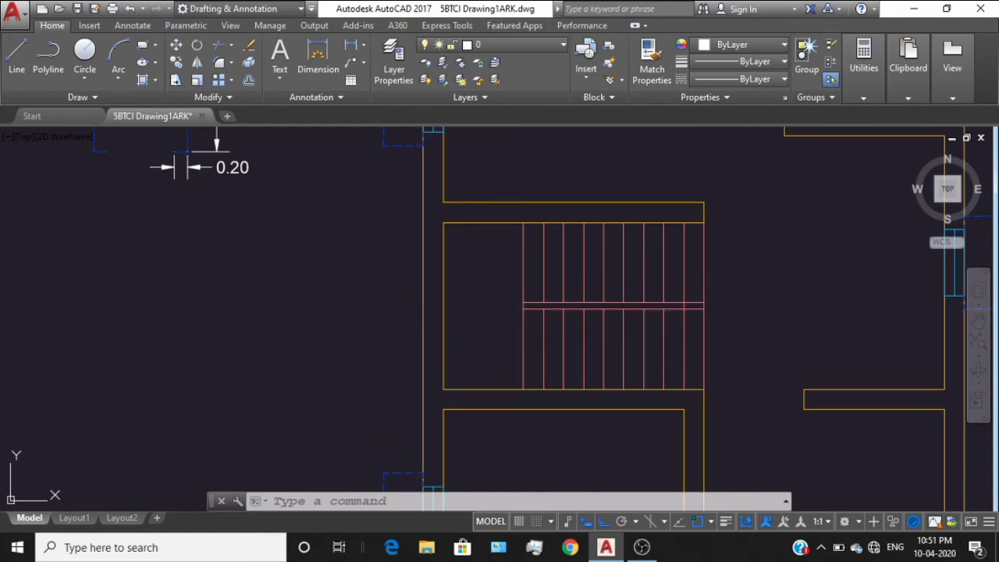
{"action": "key", "text": "l"}
{"action": "key", "text": "Return"}
{"action": "left_click", "coordinate": [504, 337]}
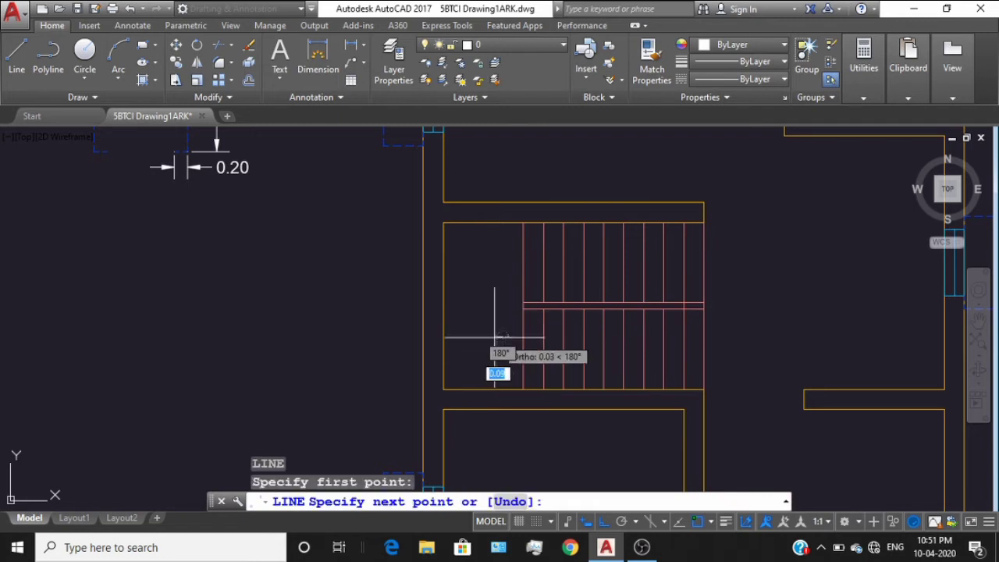
{"action": "left_click", "coordinate": [469, 337]}
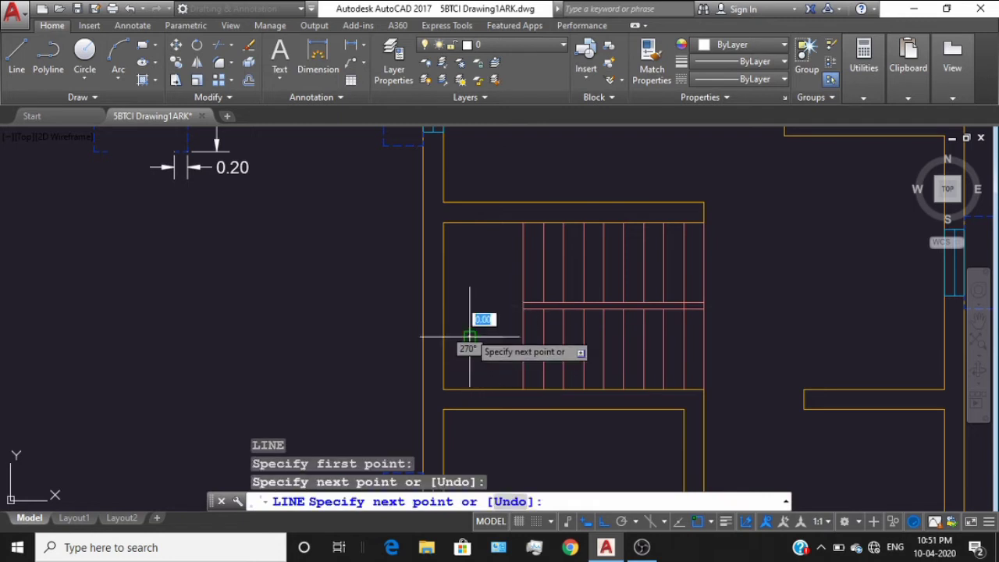
{"action": "left_click", "coordinate": [469, 268]}
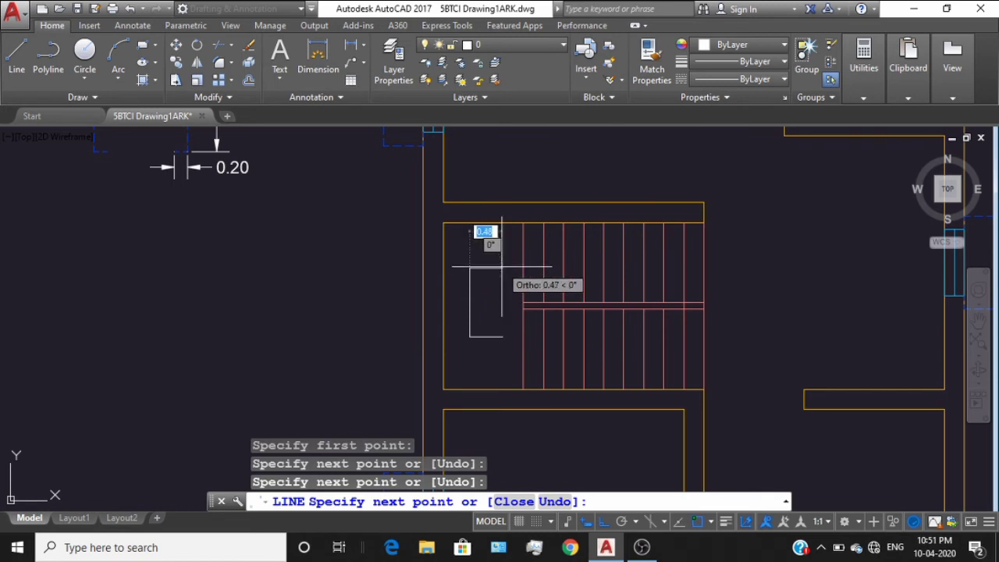
{"action": "left_click", "coordinate": [501, 268]}
{"action": "key", "text": "Return"}
- Draw a small 3-sided polygon inscribed in a circle, centred on the upper leg's free end and pointing toward the treads
{"action": "scroll", "coordinate": [490, 273], "scroll_direction": "up", "scroll_amount": 5}
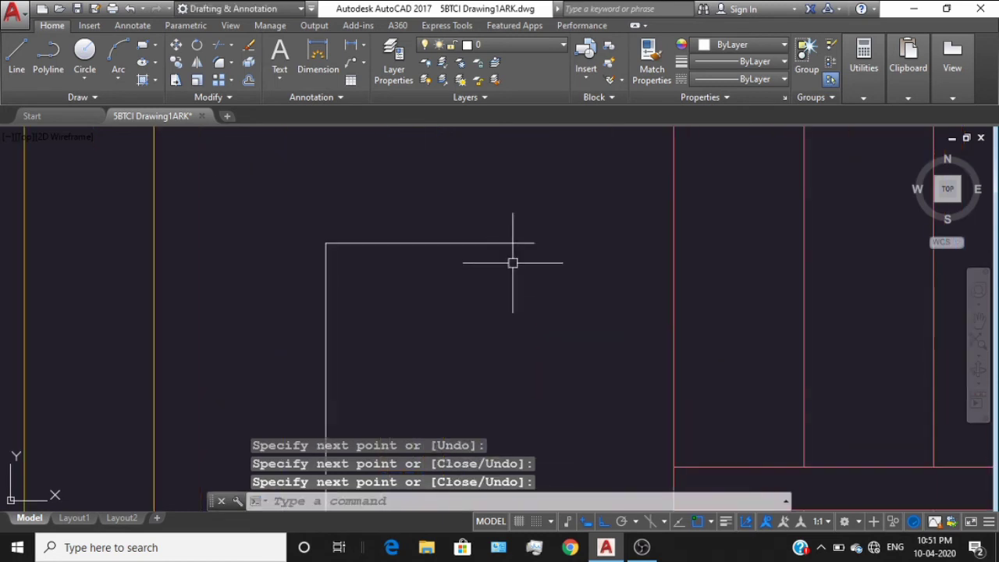
{"action": "key", "text": "Escape"}
{"action": "key", "text": "Escape"}
{"action": "key", "text": "Escape"}
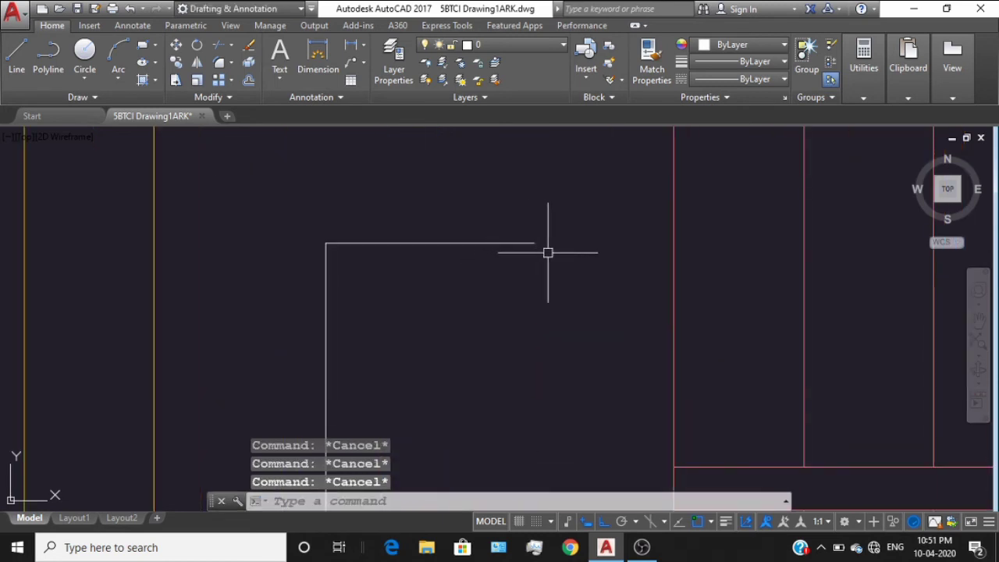
{"action": "scroll", "coordinate": [550, 253], "scroll_direction": "down", "scroll_amount": 4}
{"action": "scroll", "coordinate": [549, 247], "scroll_direction": "up", "scroll_amount": 3}
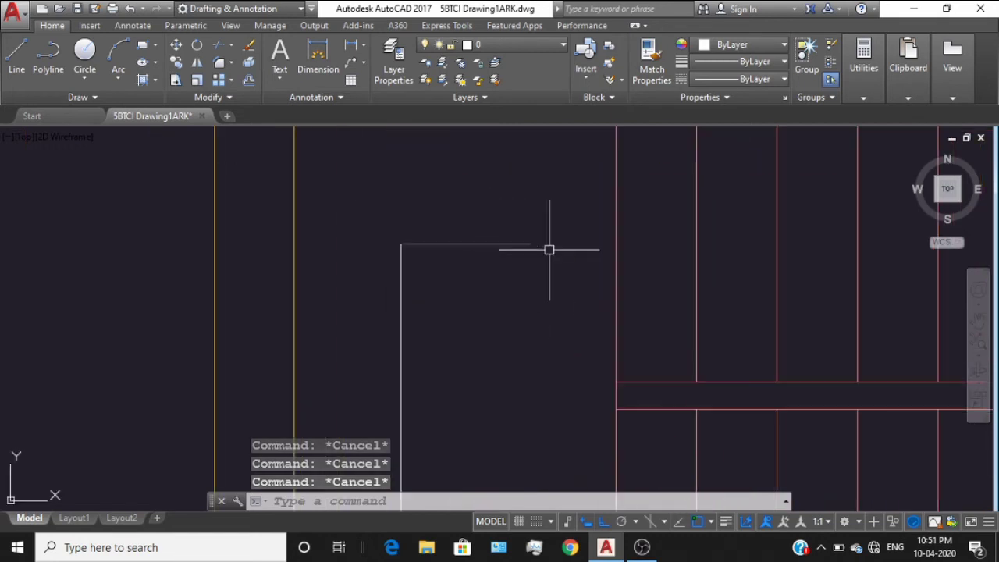
{"action": "scroll", "coordinate": [548, 248], "scroll_direction": "down", "scroll_amount": 4}
{"action": "middle_click_drag", "start_coordinate": [549, 247], "coordinate": [505, 289]}
{"action": "scroll", "coordinate": [498, 282], "scroll_direction": "up", "scroll_amount": 3}
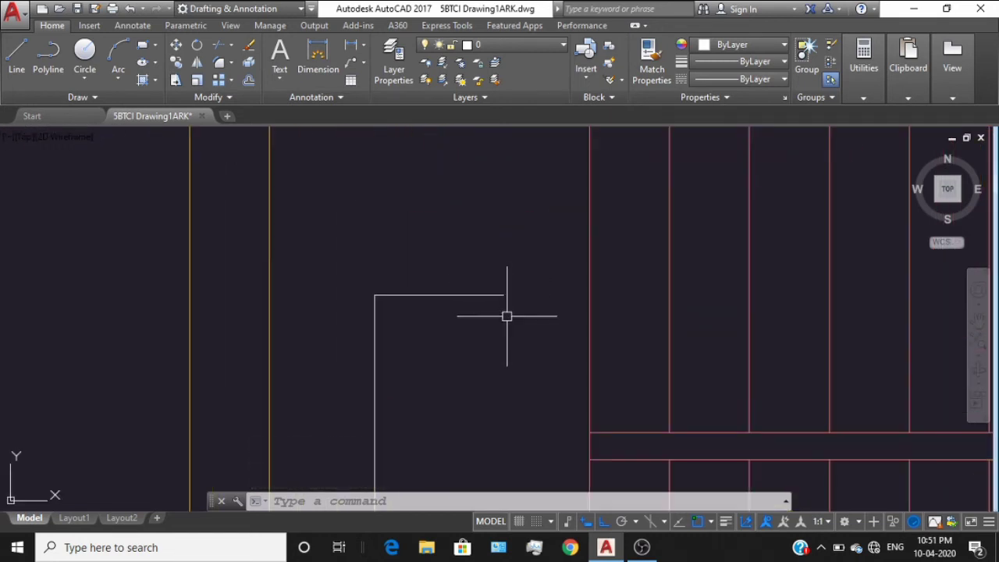
{"action": "type", "text": "ol"}
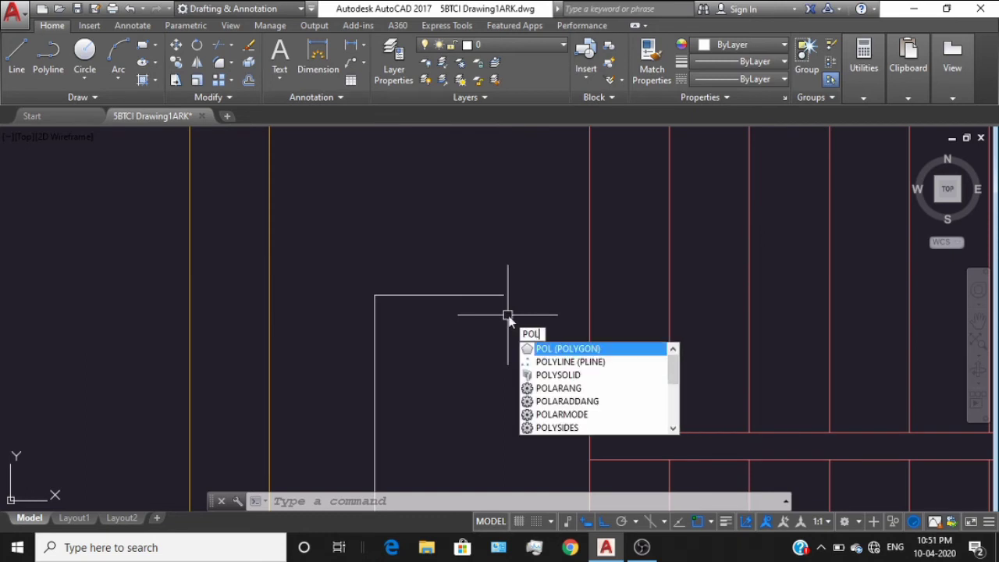
{"action": "key", "text": "Return"}
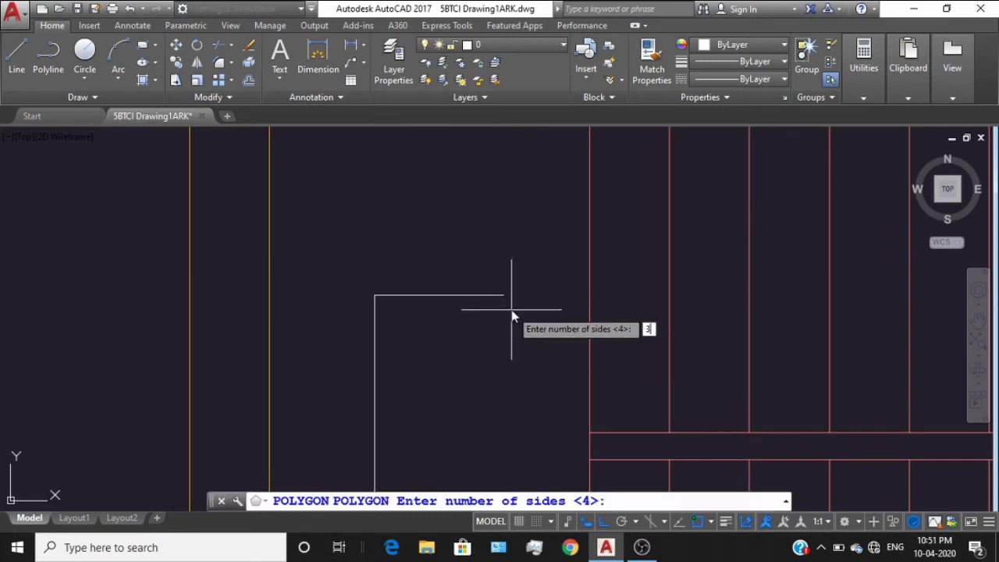
{"action": "type", "text": "3"}
{"action": "key", "text": "Return"}
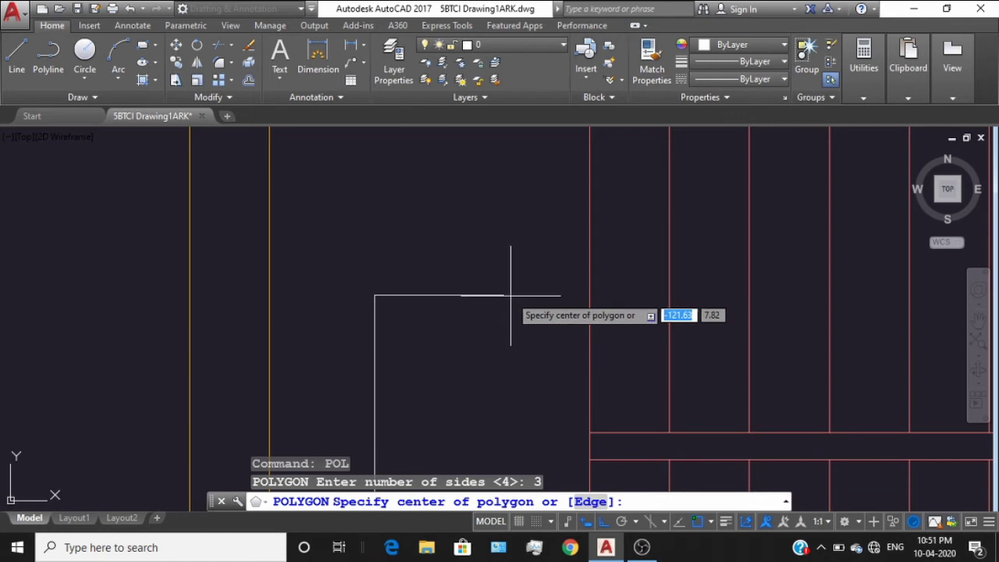
{"action": "left_click", "coordinate": [503, 295]}
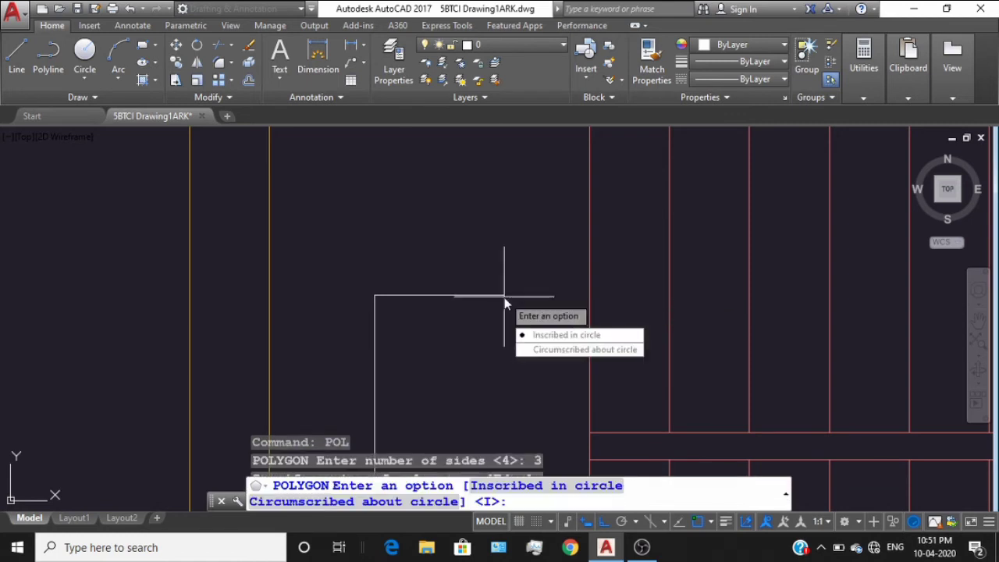
{"action": "key", "text": "Return"}
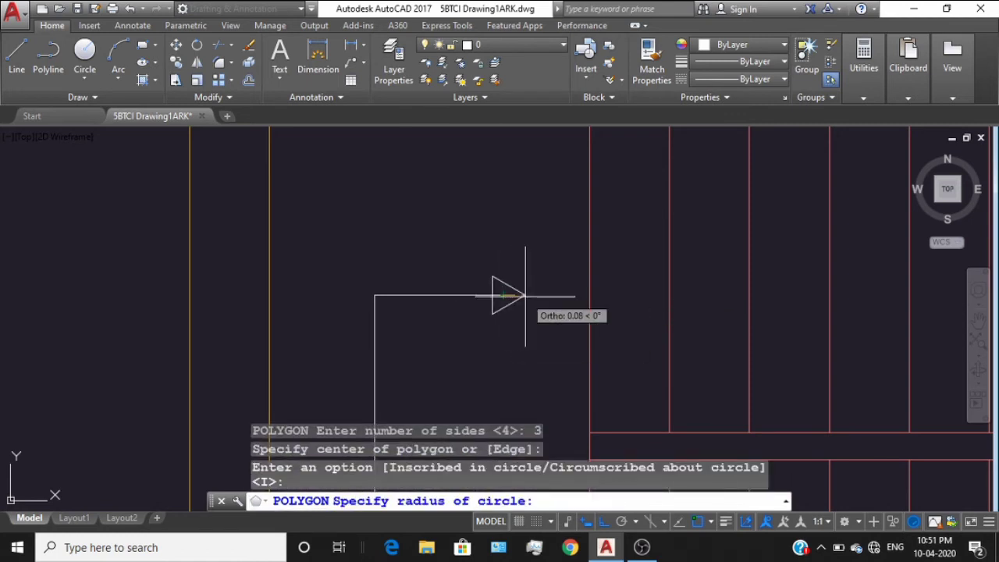
{"action": "left_click", "coordinate": [514, 297]}
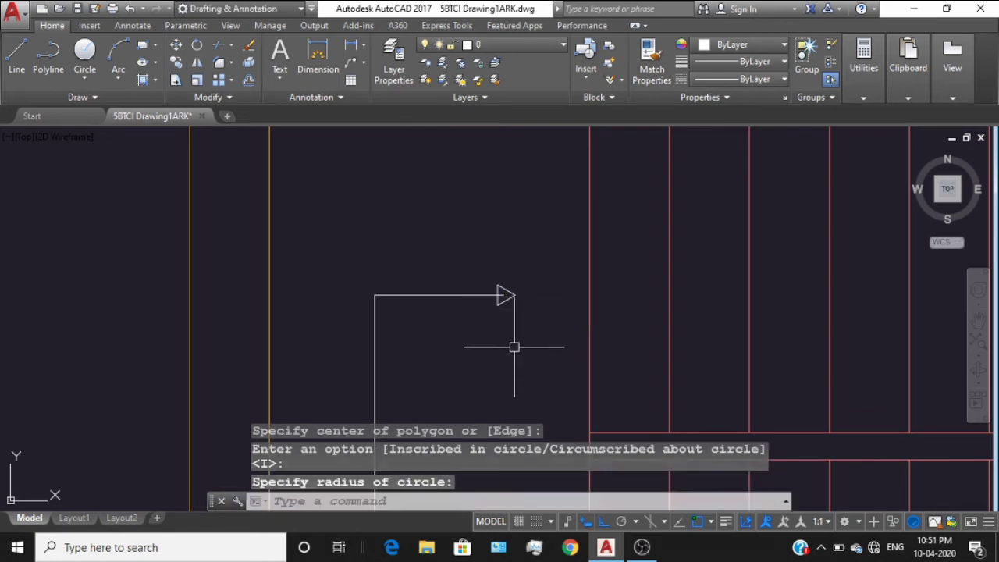
{"action": "key", "text": "Escape"}
{"action": "key", "text": "Escape"}
{"action": "key", "text": "Escape"}
- Trim the part of the landing line that lies inside the triangular arrowhead
{"action": "scroll", "coordinate": [506, 306], "scroll_direction": "up", "scroll_amount": 4}
{"action": "type", "text": "tr"}
{"action": "key", "text": "Return"}
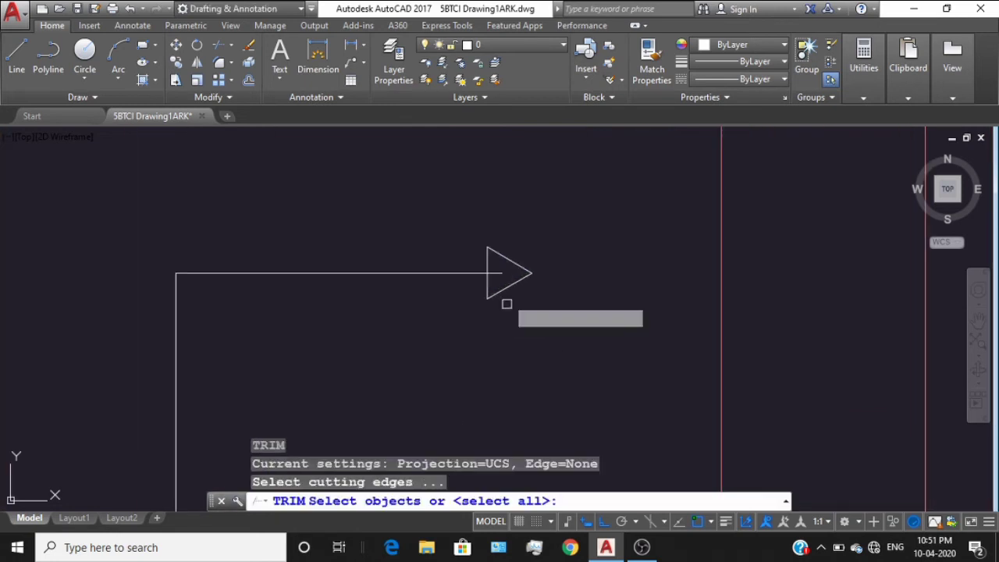
{"action": "key", "text": "Return"}
{"action": "left_click", "coordinate": [495, 273]}
{"action": "scroll", "coordinate": [519, 273], "scroll_direction": "down", "scroll_amount": 4}
{"action": "scroll", "coordinate": [596, 306], "scroll_direction": "down", "scroll_amount": 5}
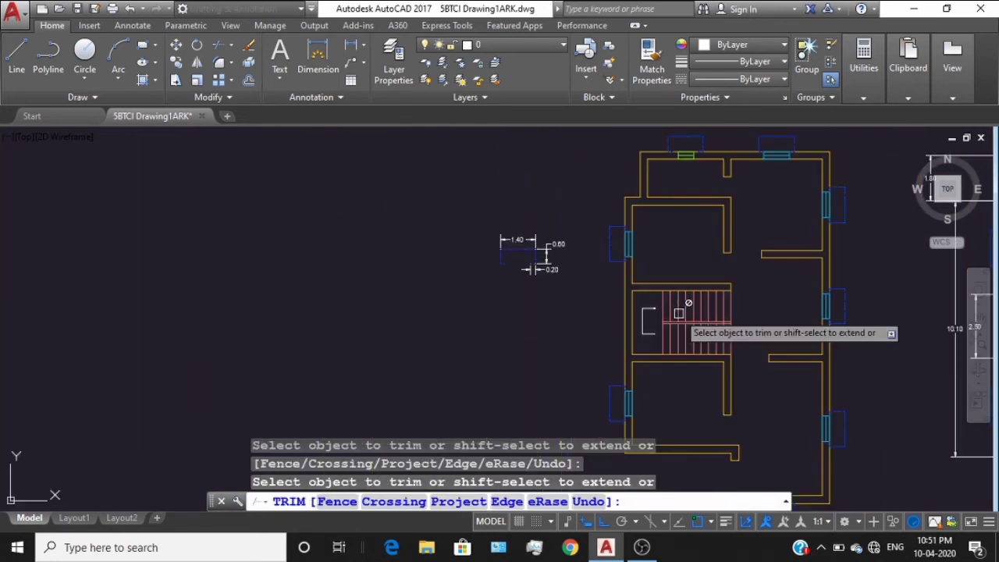
{"action": "scroll", "coordinate": [602, 303], "scroll_direction": "up", "scroll_amount": 4}
{"action": "key", "text": "Escape"}
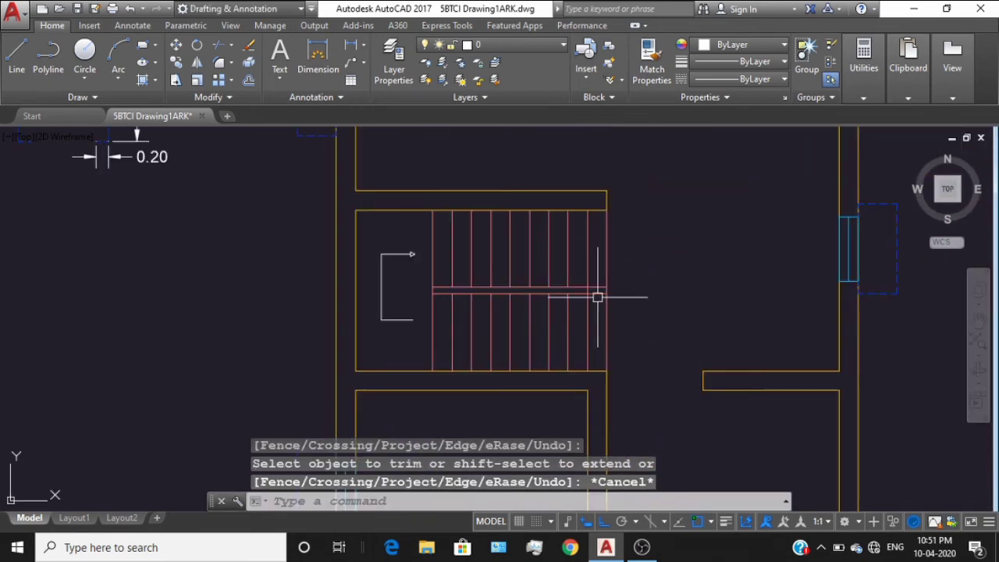
{"action": "key", "text": "Escape"}
- Draw a short horizontal line just outside the open end of the staircase, roughly level with the landing arrow
{"action": "scroll", "coordinate": [630, 281], "scroll_direction": "down", "scroll_amount": 3}
{"action": "scroll", "coordinate": [647, 272], "scroll_direction": "up", "scroll_amount": 4}
{"action": "type", "text": "l"}
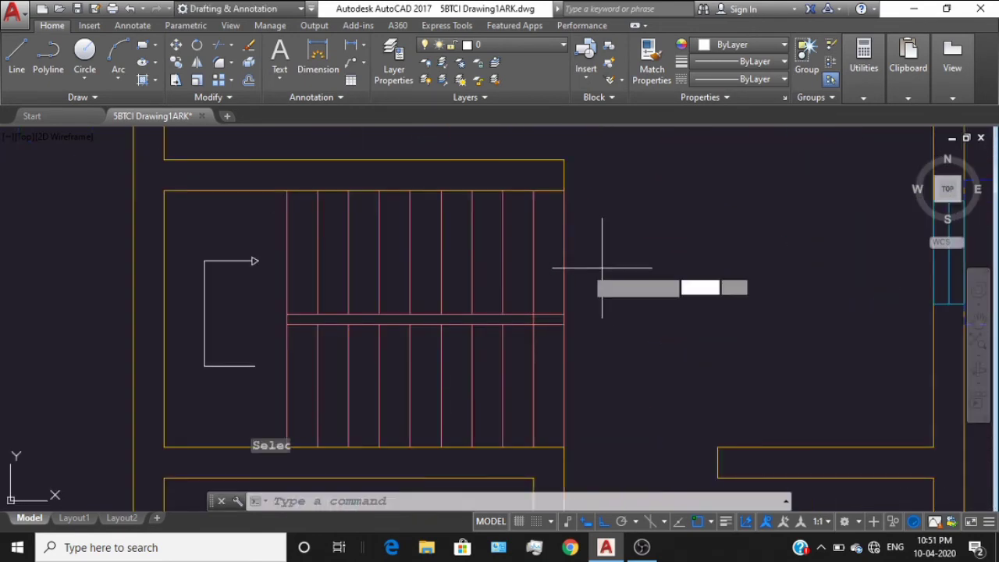
{"action": "key", "text": "Return"}
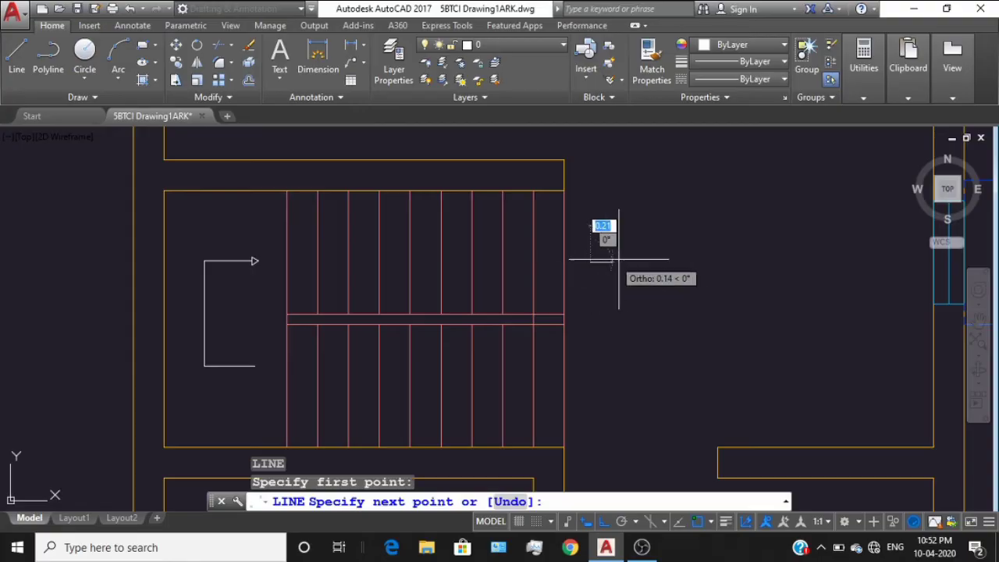
{"action": "left_click", "coordinate": [621, 262]}
{"action": "key", "text": "Escape"}
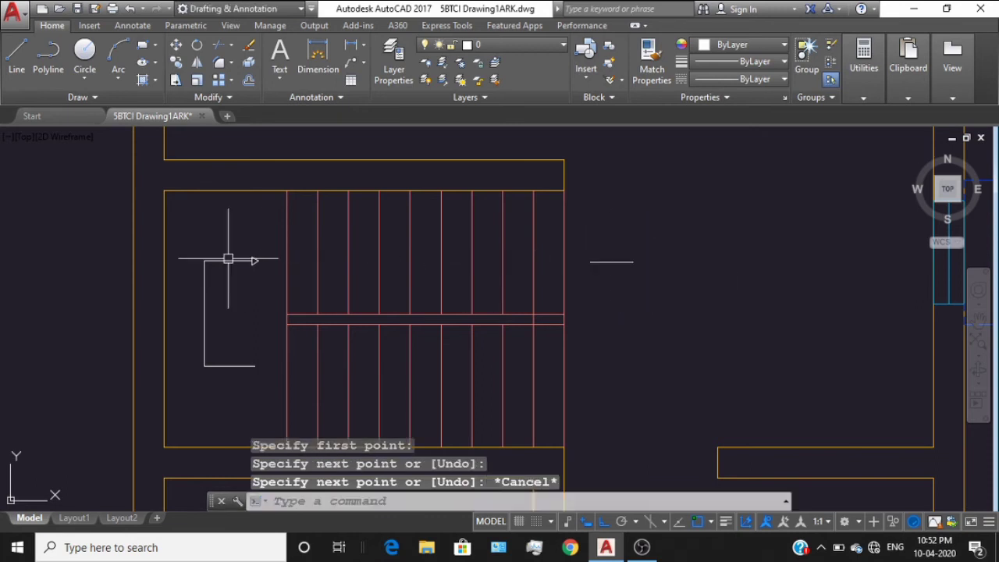
- Copy the triangular arrowhead from the landing line to the far end of the short line outside the stairs
{"action": "scroll", "coordinate": [226, 258], "scroll_direction": "up", "scroll_amount": 5}
{"action": "type", "text": "co"}
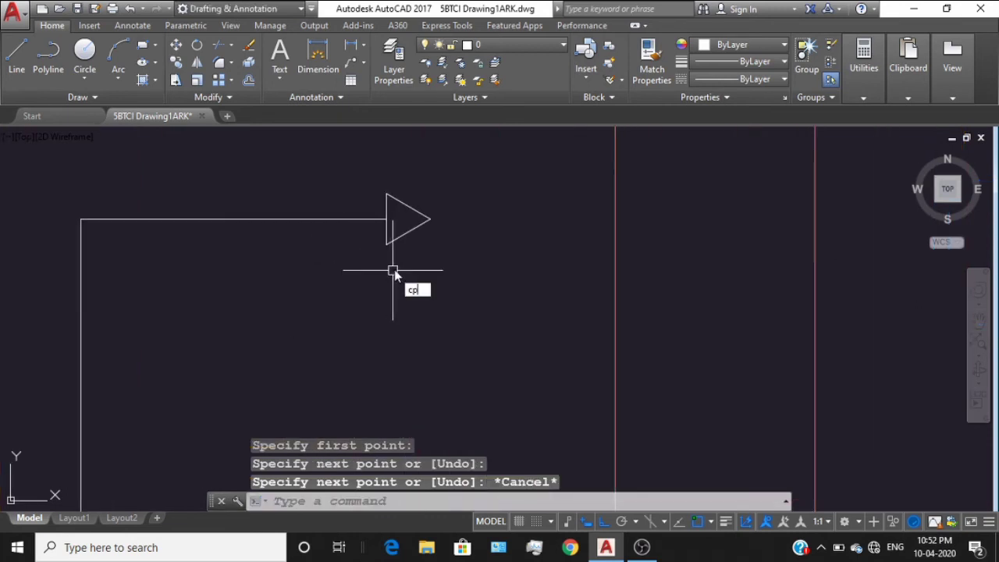
{"action": "key", "text": "Return"}
{"action": "left_click", "coordinate": [405, 236]}
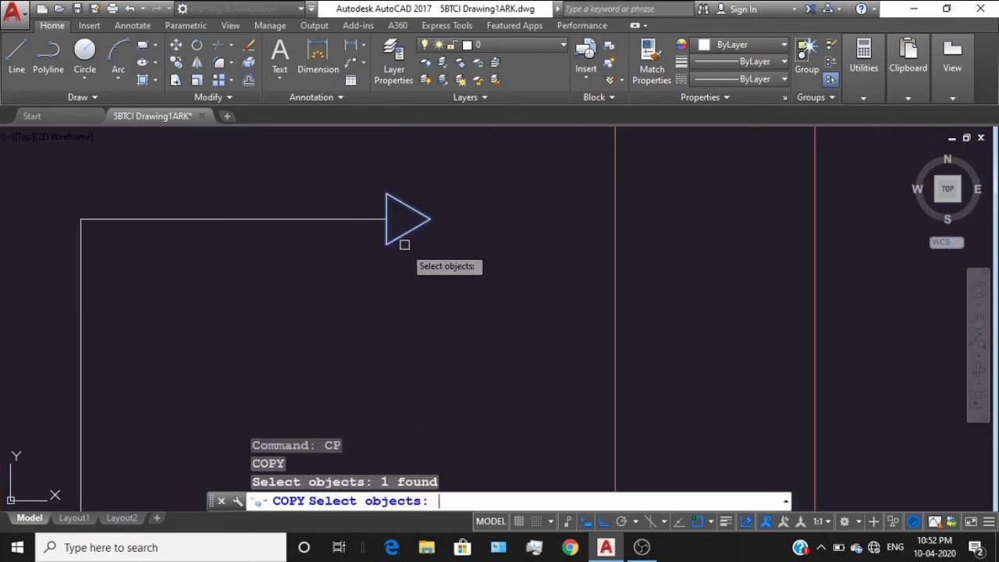
{"action": "key", "text": "Return"}
{"action": "left_click", "coordinate": [386, 220]}
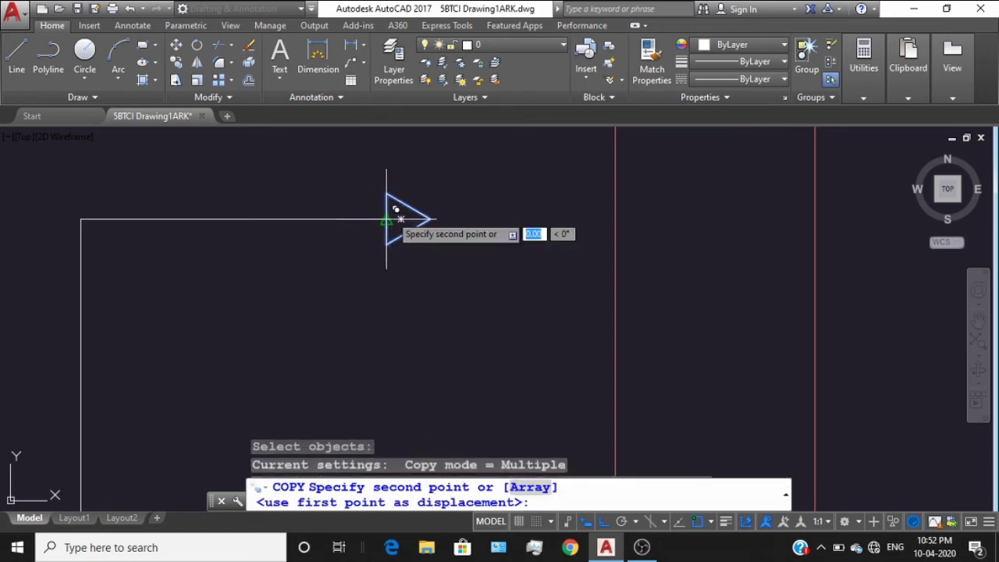
{"action": "scroll", "coordinate": [520, 216], "scroll_direction": "down", "scroll_amount": 4}
{"action": "scroll", "coordinate": [791, 227], "scroll_direction": "up", "scroll_amount": 5}
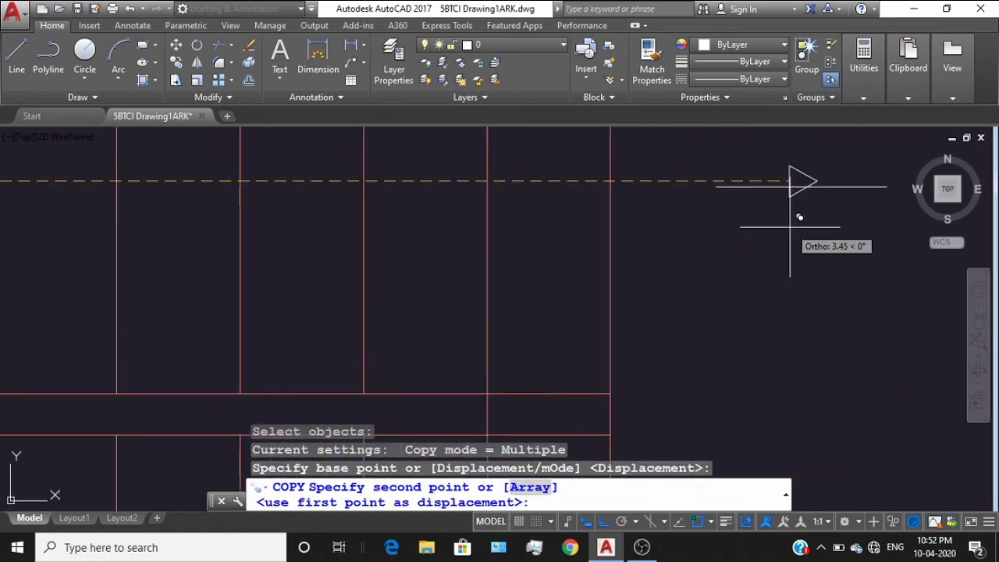
{"action": "middle_click_drag", "start_coordinate": [845, 162], "coordinate": [546, 216]}
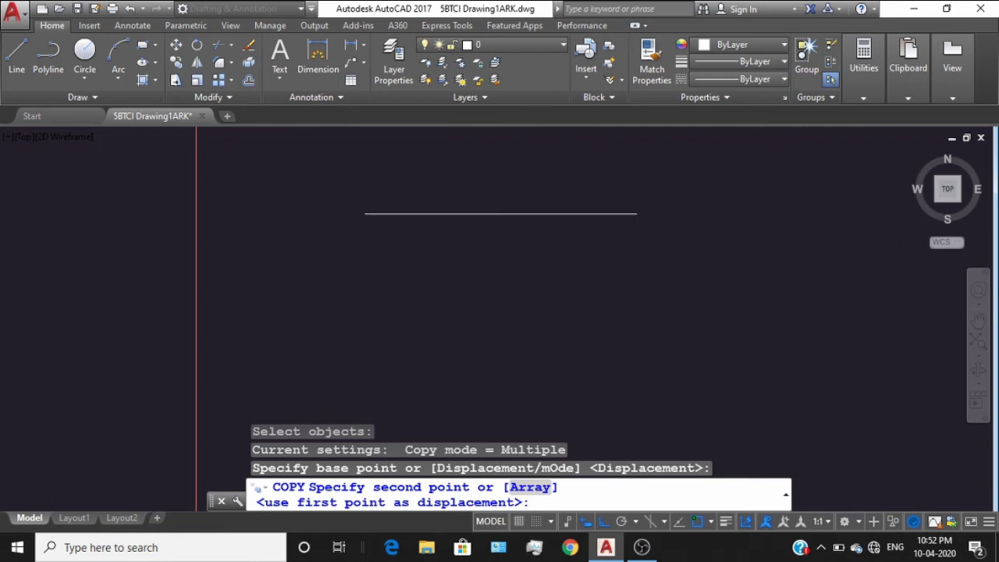
{"action": "left_click", "coordinate": [636, 214]}
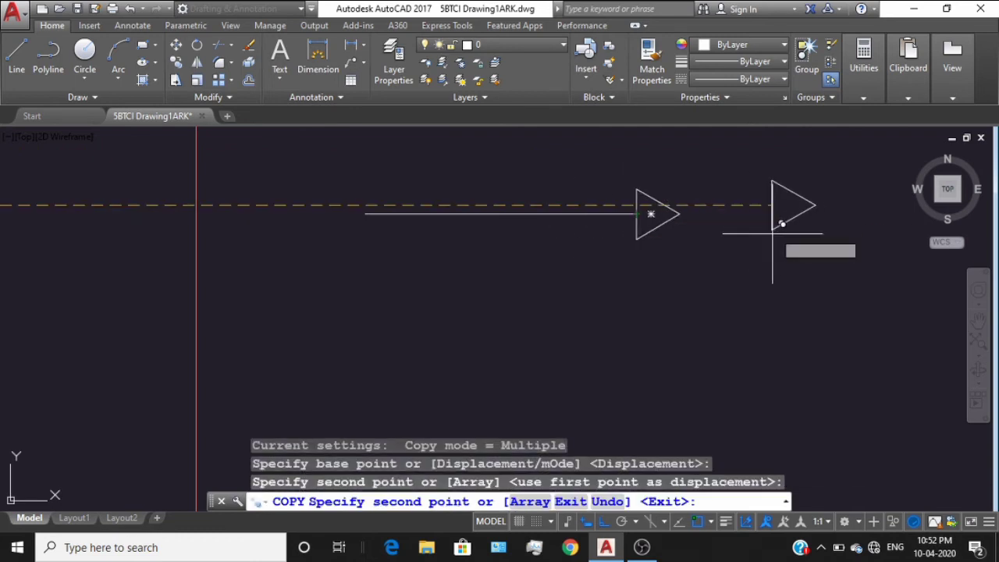
{"action": "key", "text": "Return"}
{"action": "key", "text": "Escape"}
{"action": "key", "text": "Escape"}
{"action": "key", "text": "Escape"}
{"action": "scroll", "coordinate": [695, 292], "scroll_direction": "down", "scroll_amount": 8}
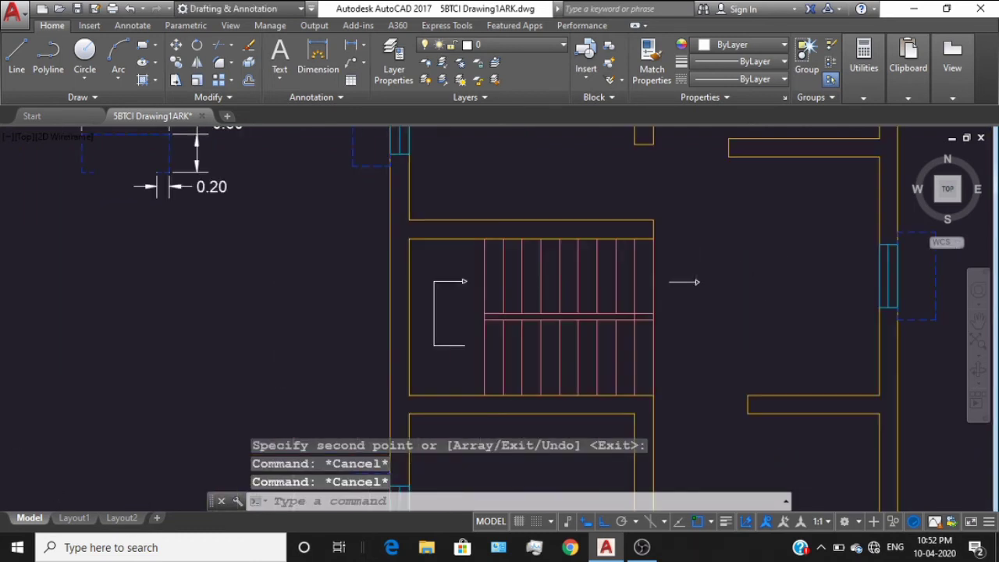
- Rotate the short arrow outside the stairs 180° about its arrowhead so that it points toward the treads
{"action": "scroll", "coordinate": [615, 245], "scroll_direction": "up", "scroll_amount": 6}
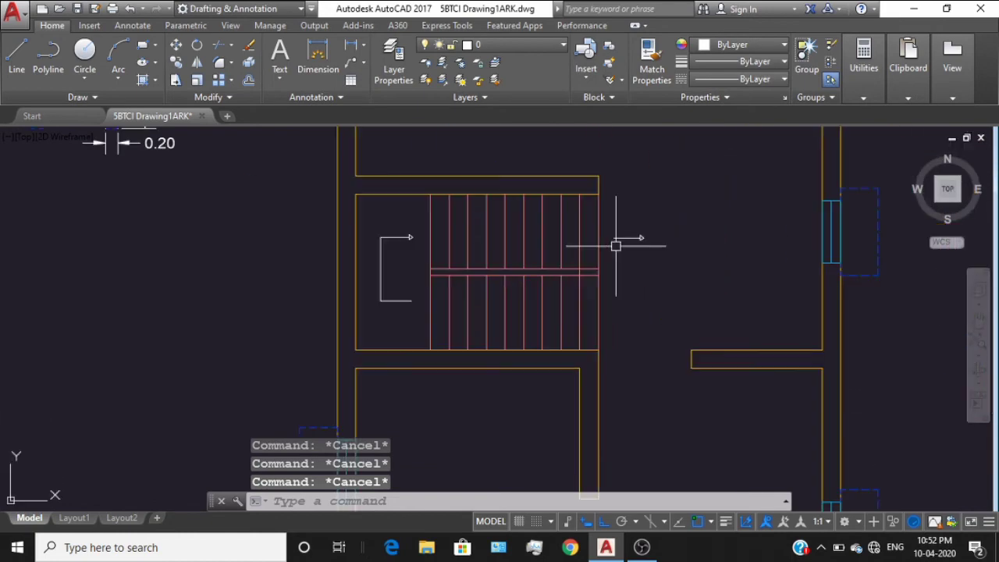
{"action": "scroll", "coordinate": [616, 246], "scroll_direction": "up", "scroll_amount": 2}
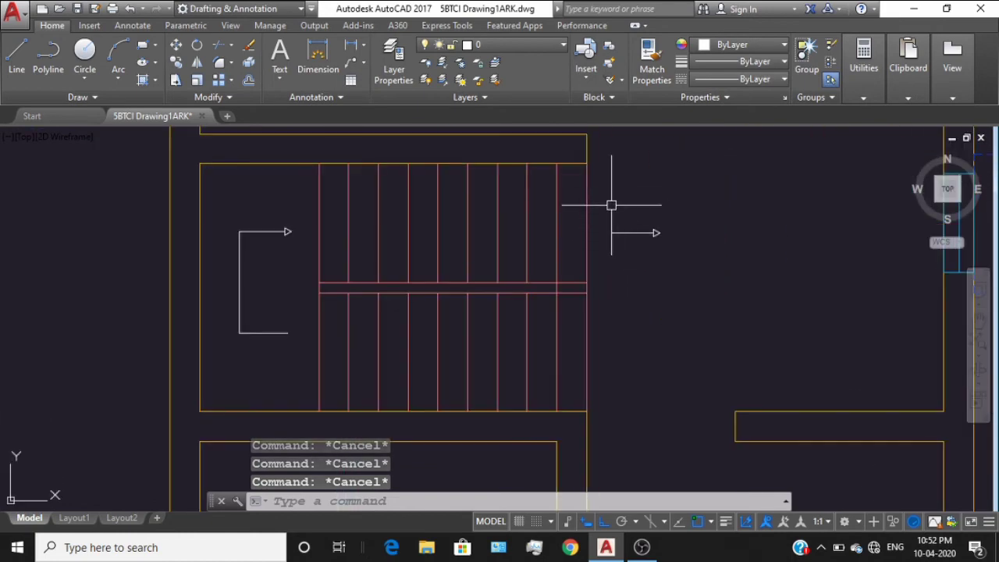
{"action": "left_click", "coordinate": [607, 211]}
{"action": "left_click", "coordinate": [680, 270]}
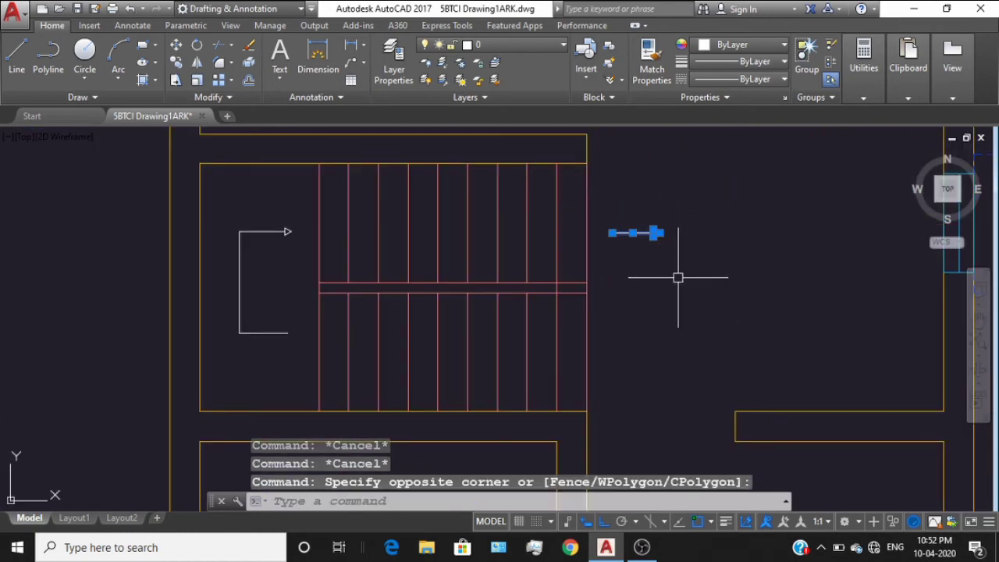
{"action": "key", "text": "Return"}
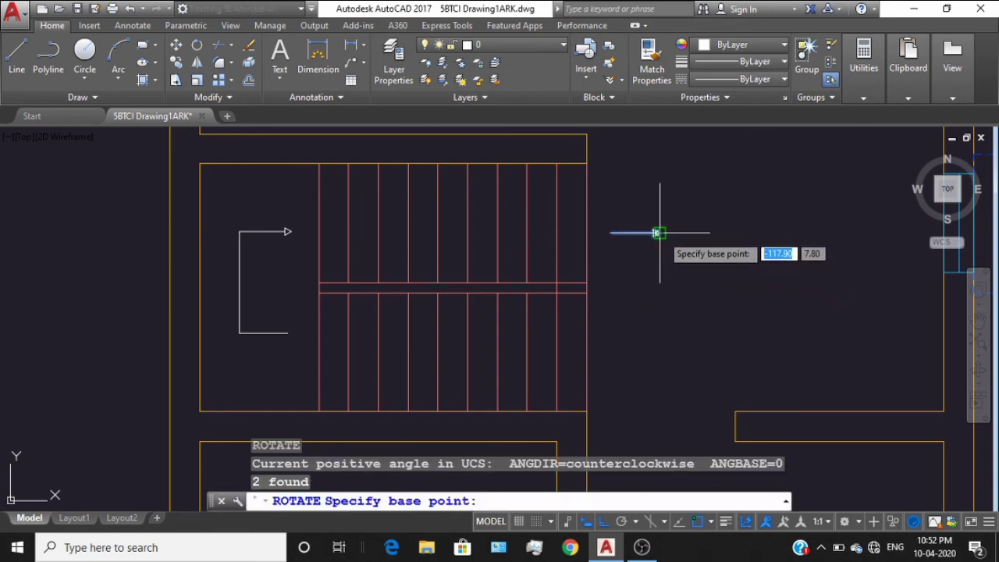
{"action": "left_click", "coordinate": [657, 232]}
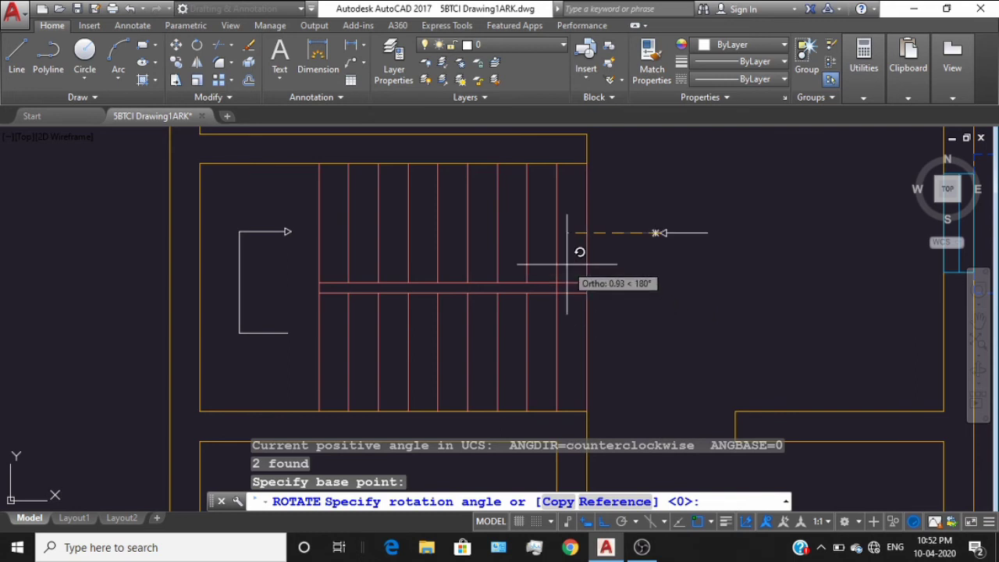
{"action": "left_click", "coordinate": [593, 238]}
- Move the short arrow outside the stairs straight down so that it lines up with the lower flight of treads
{"action": "left_click", "coordinate": [646, 213]}
{"action": "left_click", "coordinate": [722, 281]}
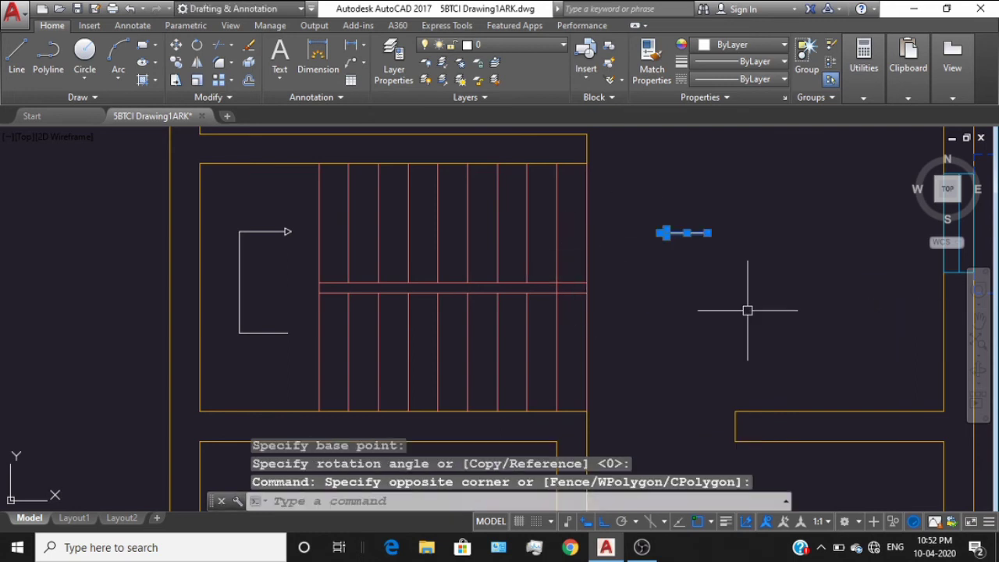
{"action": "type", "text": "m"}
{"action": "key", "text": "Return"}
{"action": "left_click", "coordinate": [682, 248]}
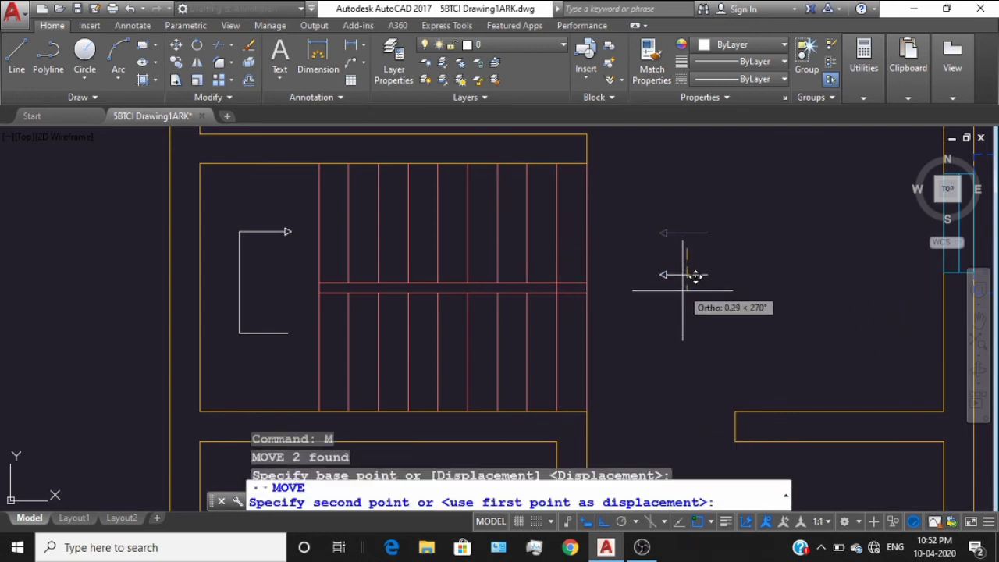
{"action": "left_click", "coordinate": [687, 351]}
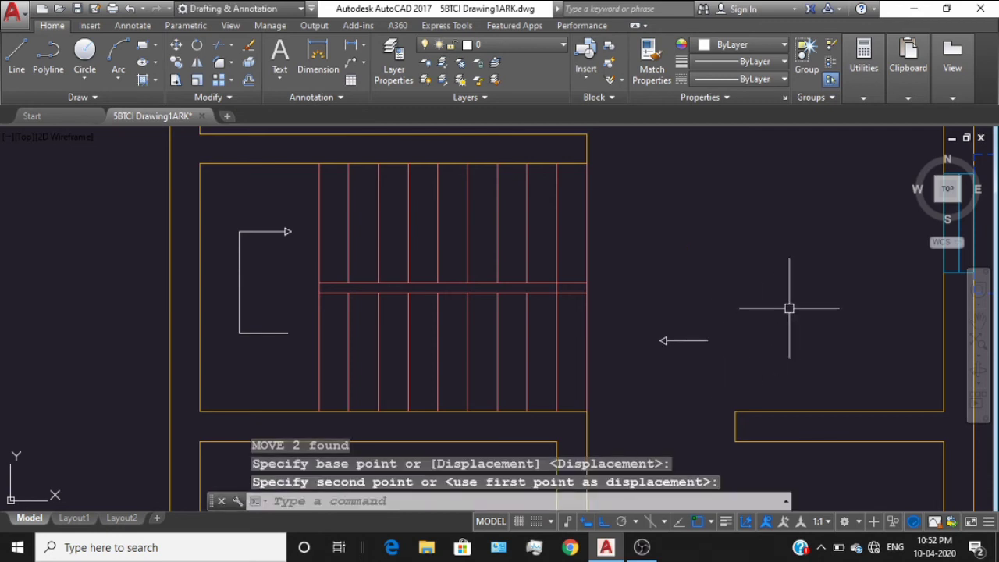
{"action": "key", "text": "Escape"}
{"action": "key", "text": "Escape"}
- Move the short arrow horizontally about 0.56 toward the stairs so that its tip sits just outside the lower flight
{"action": "left_click", "coordinate": [648, 324]}
{"action": "left_click", "coordinate": [747, 364]}
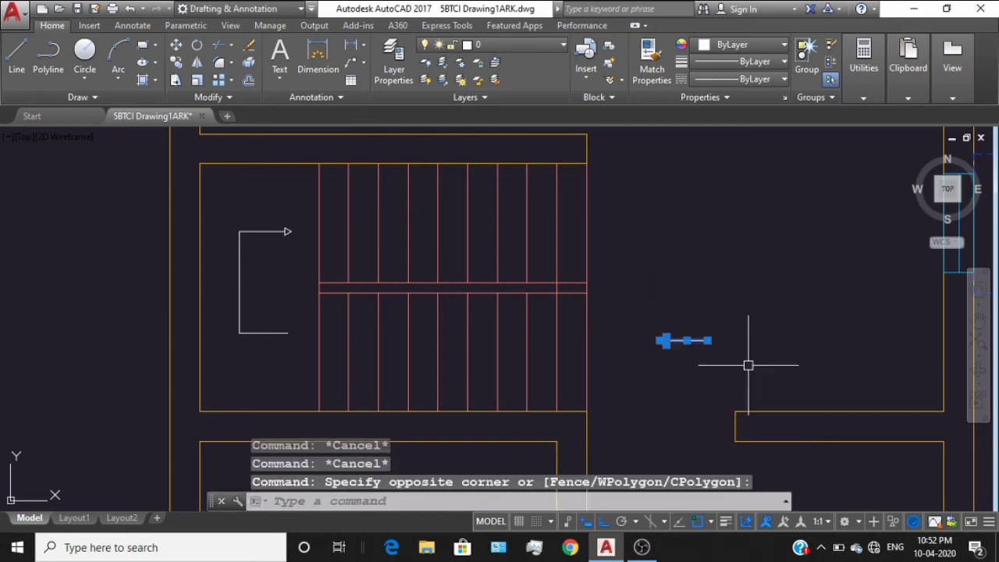
{"action": "key", "text": "Return"}
{"action": "left_click", "coordinate": [781, 343]}
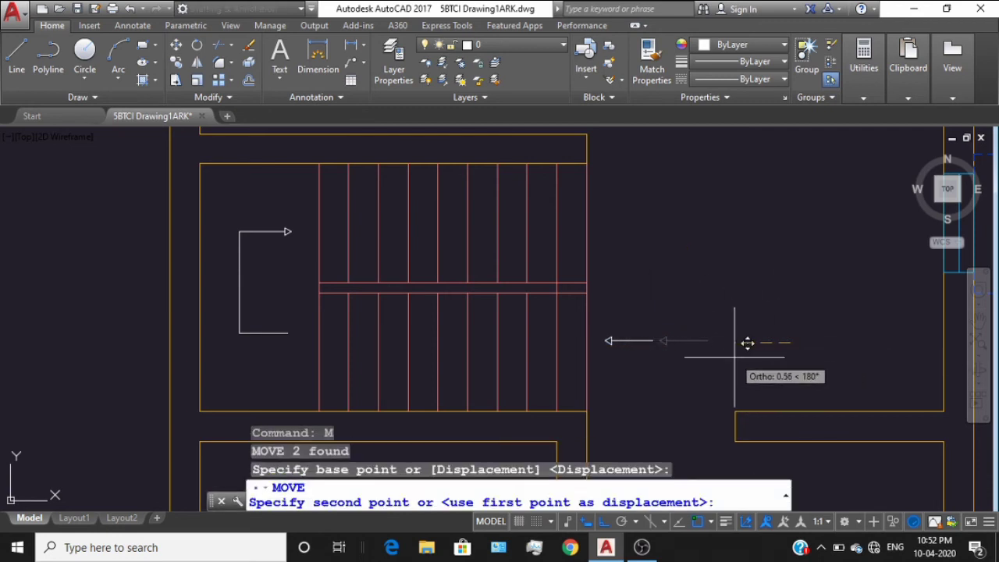
{"action": "key", "text": "Escape"}
{"action": "key", "text": "Escape"}
- Compare the drawn floor plan with the dimensioned reference plan, examining the staircase, the verandah, the room labels and the wall hatching
{"action": "scroll", "coordinate": [770, 324], "scroll_direction": "down", "scroll_amount": 4}
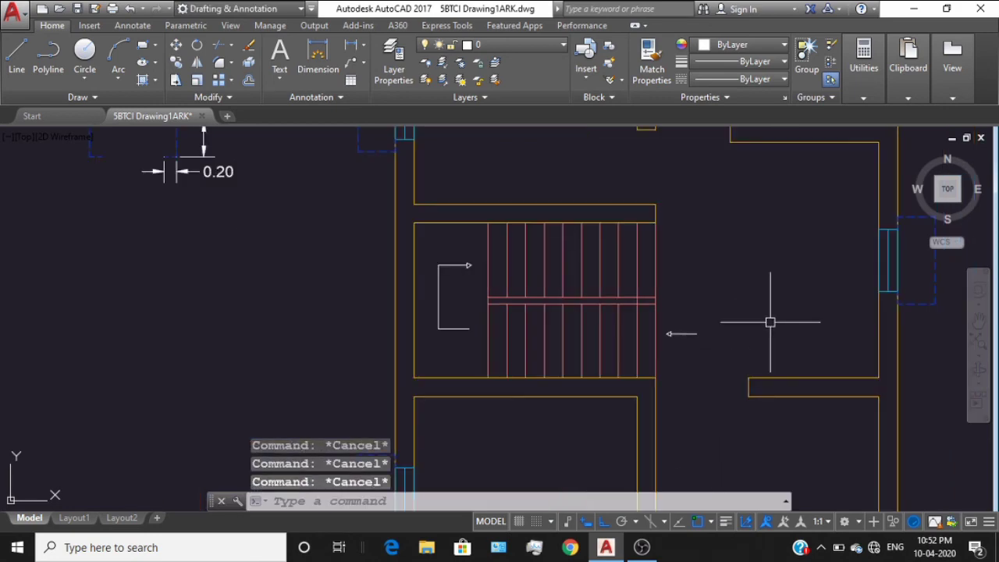
{"action": "mouse_move", "coordinate": [770, 323]}
{"action": "middle_mouse_down"}
{"action": "mouse_move", "coordinate": [642, 321]}
{"action": "mouse_move", "coordinate": [275, 261]}
{"action": "mouse_move", "coordinate": [303, 276]}
{"action": "mouse_move", "coordinate": [486, 274]}
{"action": "mouse_move", "coordinate": [563, 298]}
{"action": "middle_mouse_up"}
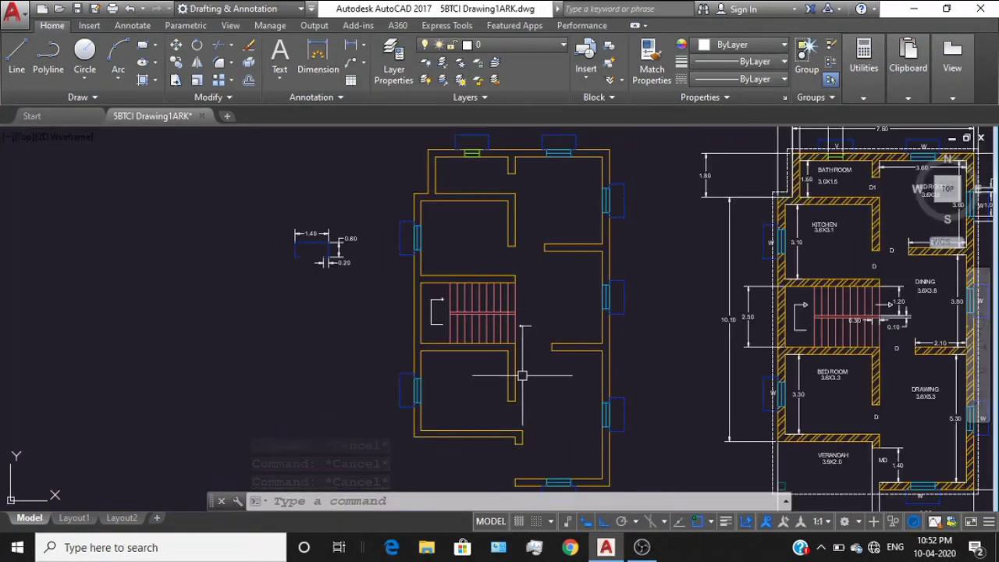
{"action": "mouse_move", "coordinate": [509, 315]}
{"action": "middle_mouse_down"}
{"action": "mouse_move", "coordinate": [620, 291]}
{"action": "mouse_move", "coordinate": [553, 323]}
{"action": "middle_mouse_up"}
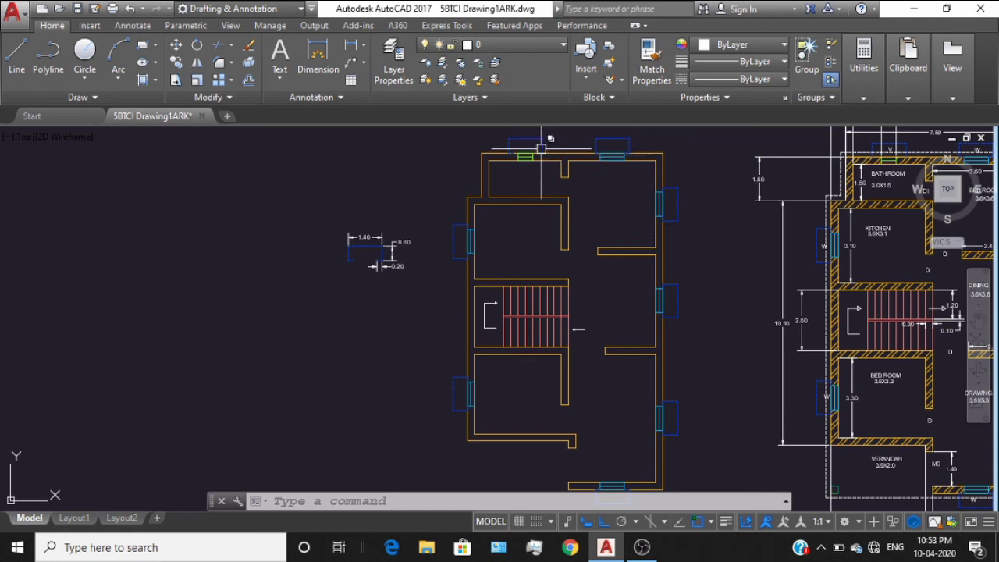
{"action": "scroll", "coordinate": [565, 301], "scroll_direction": "down", "scroll_amount": 2}
{"action": "middle_click_drag", "start_coordinate": [573, 285], "coordinate": [317, 281]}
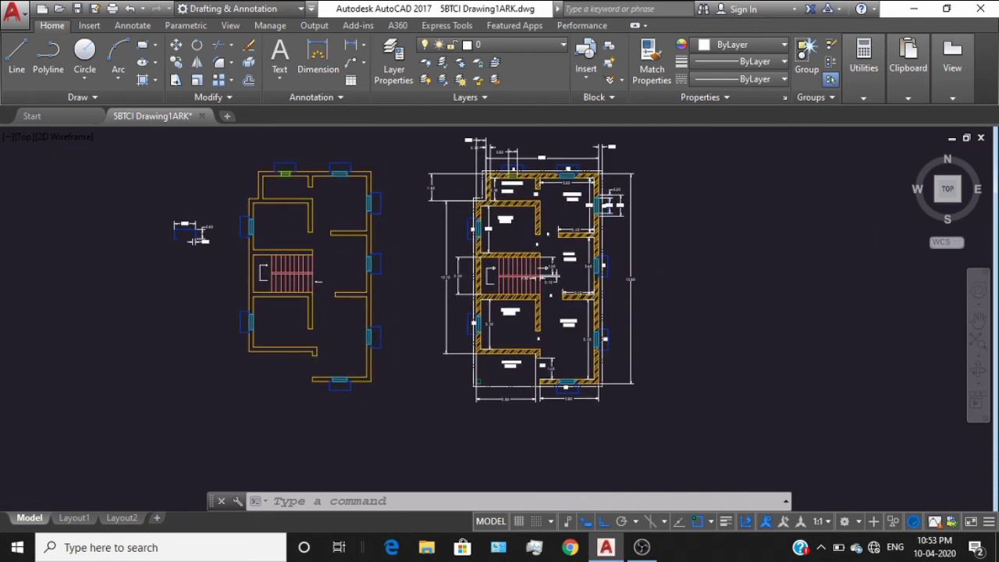
{"action": "scroll", "coordinate": [511, 344], "scroll_direction": "up", "scroll_amount": 6}
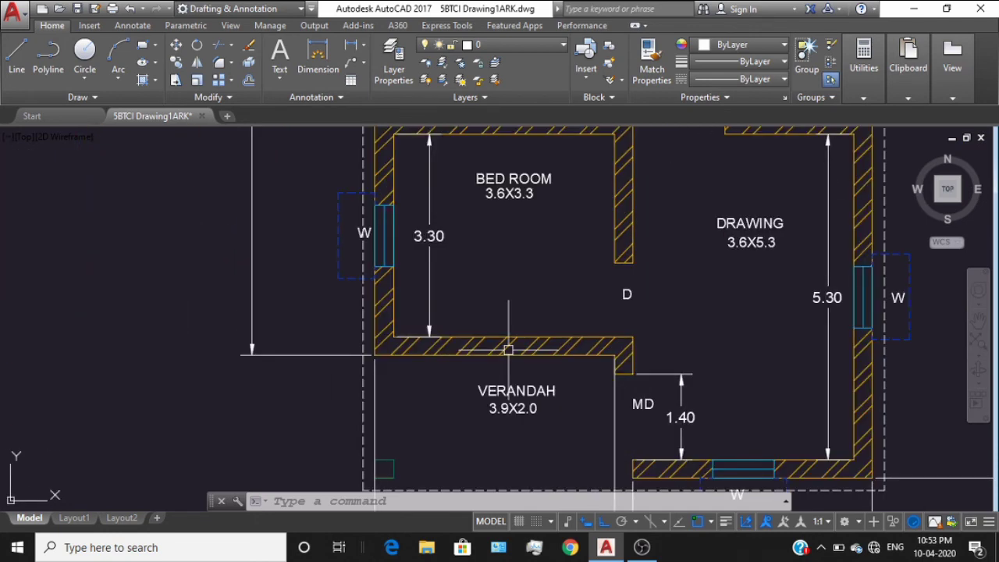
{"action": "scroll", "coordinate": [463, 351], "scroll_direction": "down", "scroll_amount": 6}
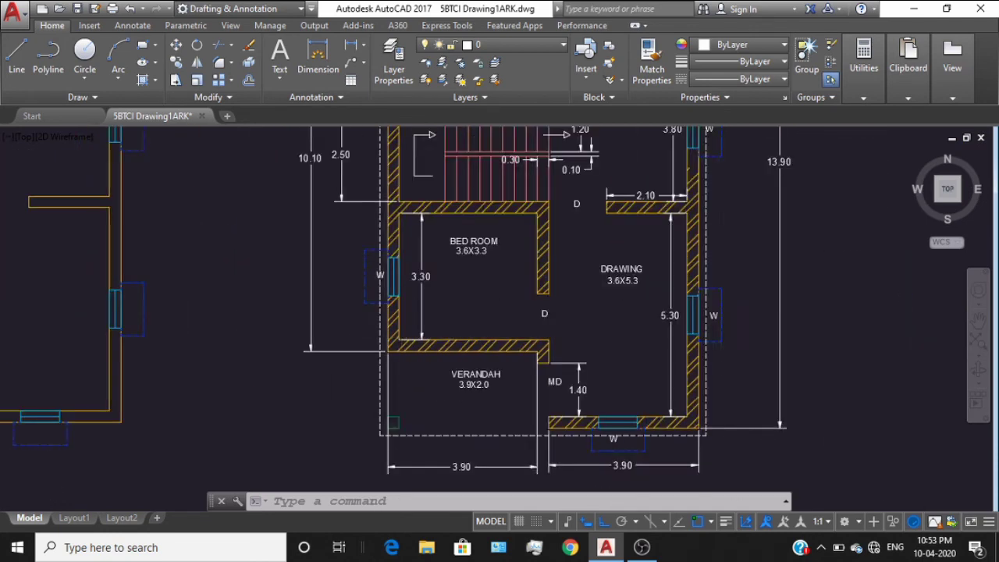
{"action": "middle_click_drag", "start_coordinate": [537, 366], "coordinate": [636, 367]}
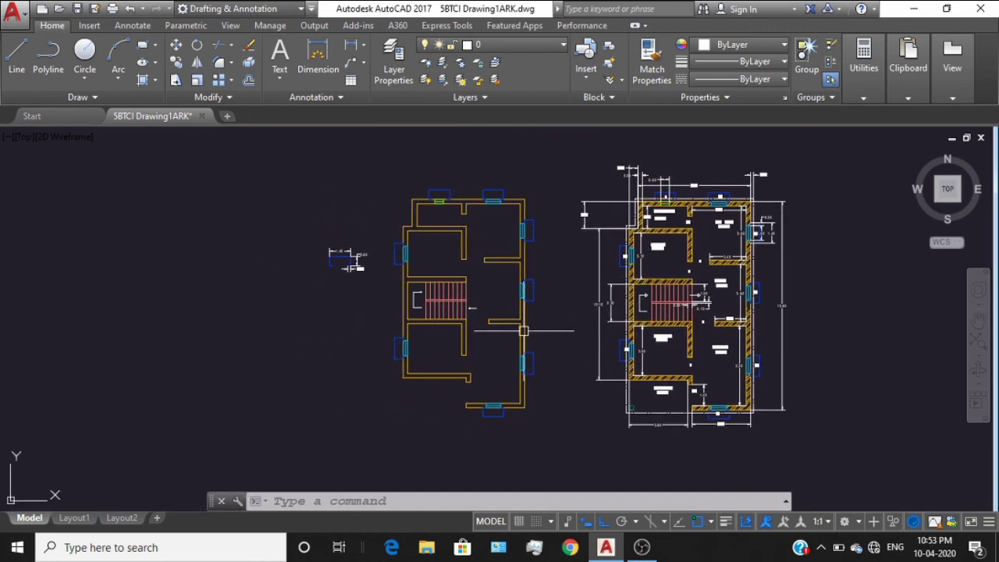
{"action": "scroll", "coordinate": [458, 289], "scroll_direction": "up", "scroll_amount": 3}
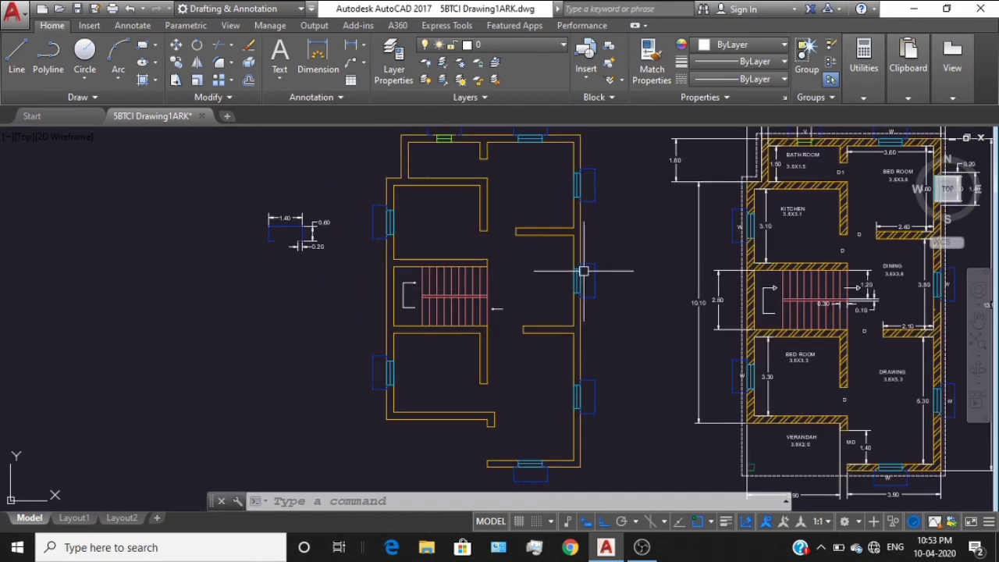
{"action": "scroll", "coordinate": [582, 198], "scroll_direction": "up", "scroll_amount": 2}
{"action": "scroll", "coordinate": [580, 190], "scroll_direction": "down", "scroll_amount": 2}
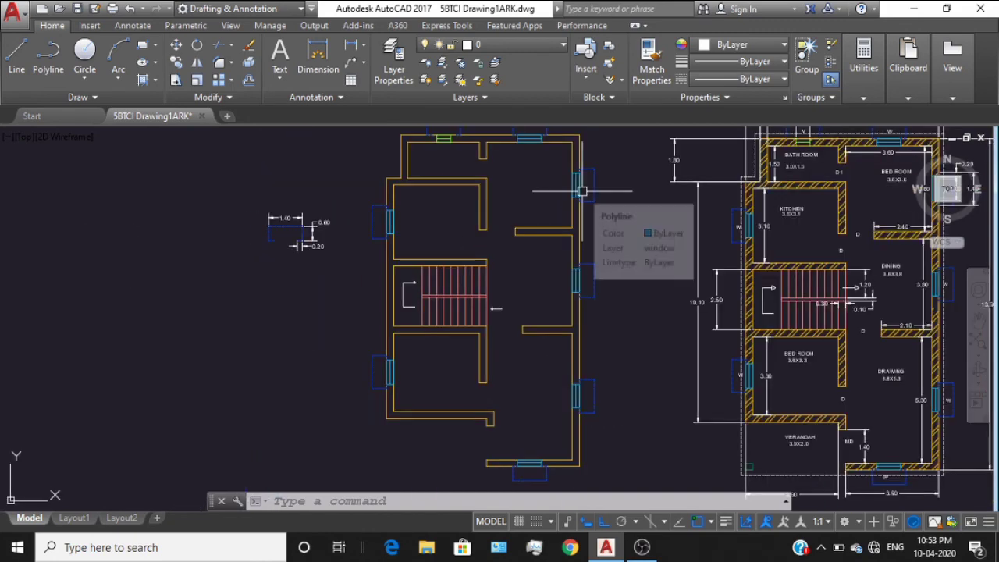